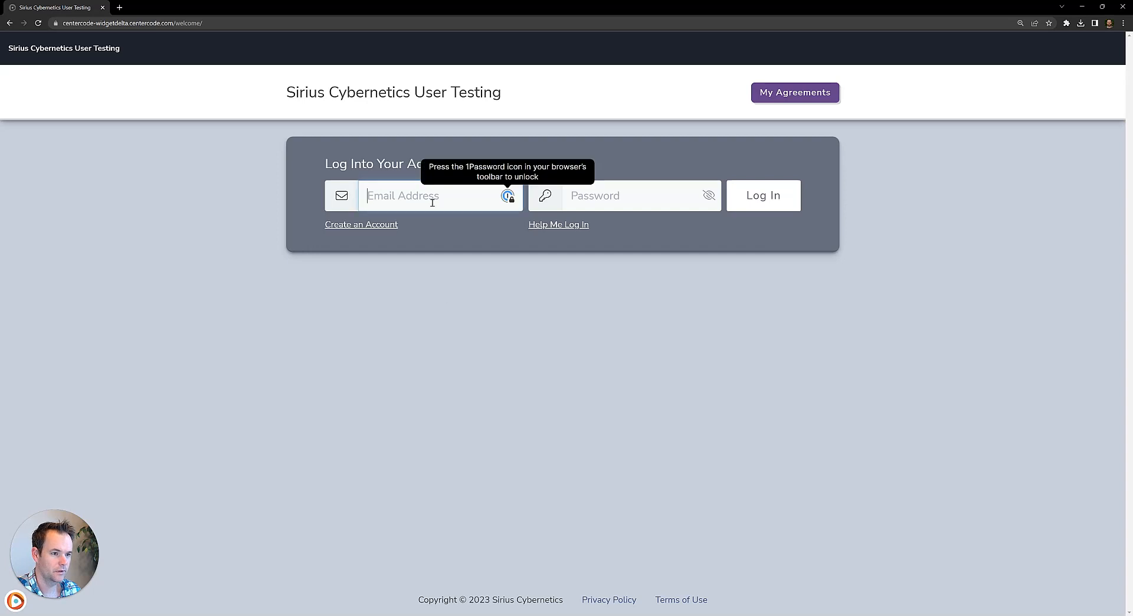
Log into the community account by entering the username and the account password.
{"action": "type", "text": "robcc"}
{"action": "key", "text": "Tab"}
{"action": "type", "text": "password123"}
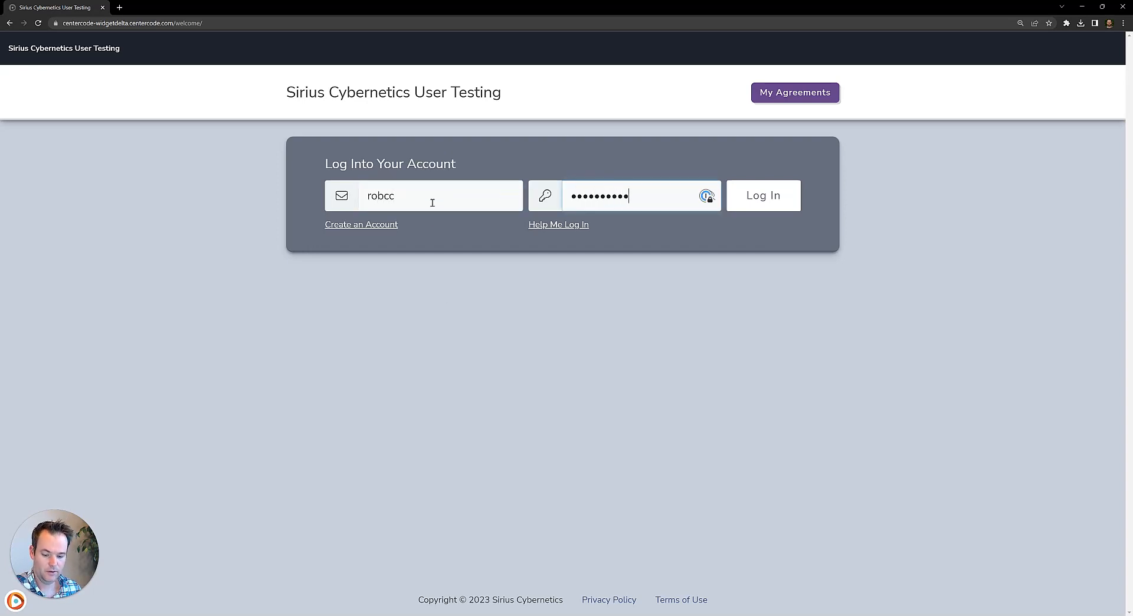
{"action": "left_click", "coordinate": [547, 332]}
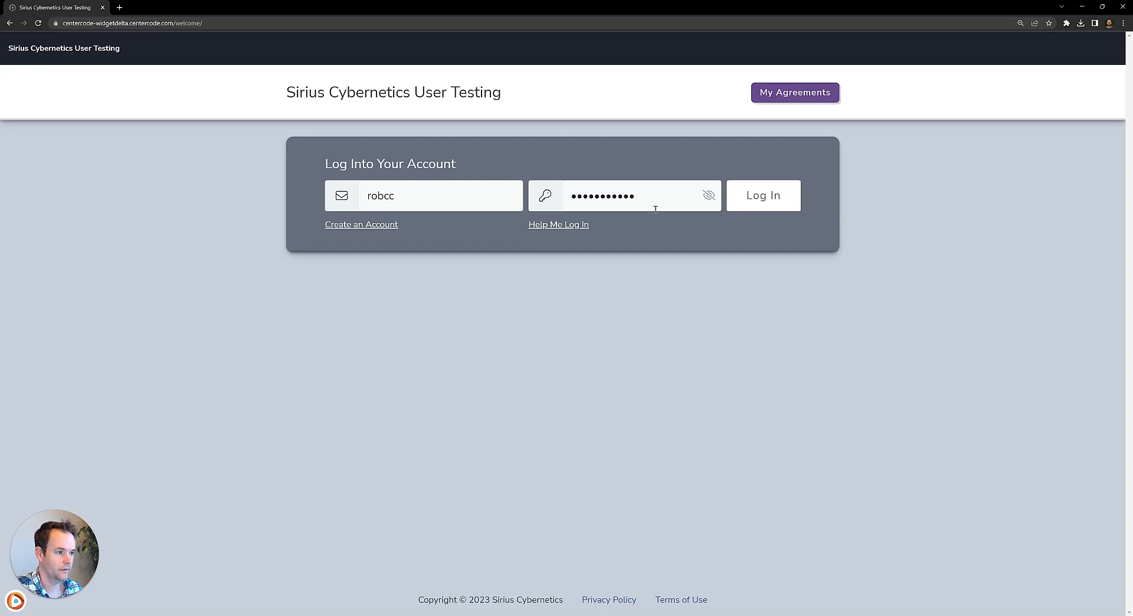
{"action": "left_click", "coordinate": [775, 203]}
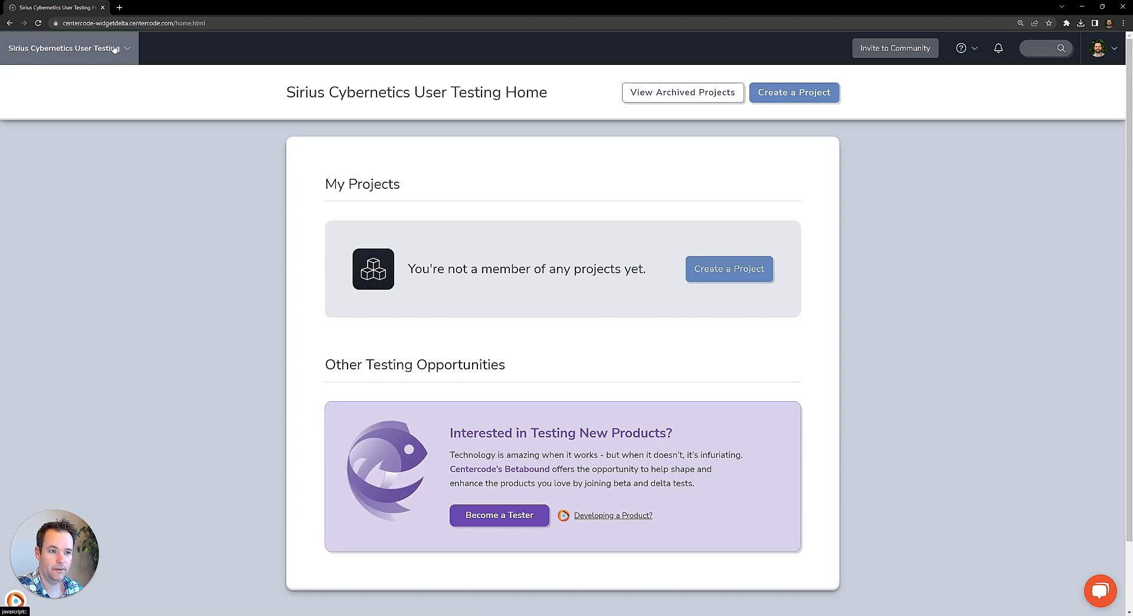
Examine the community menu's management and configuration entries, and the help menu's documentation and testing resources.
{"action": "left_click", "coordinate": [77, 54]}
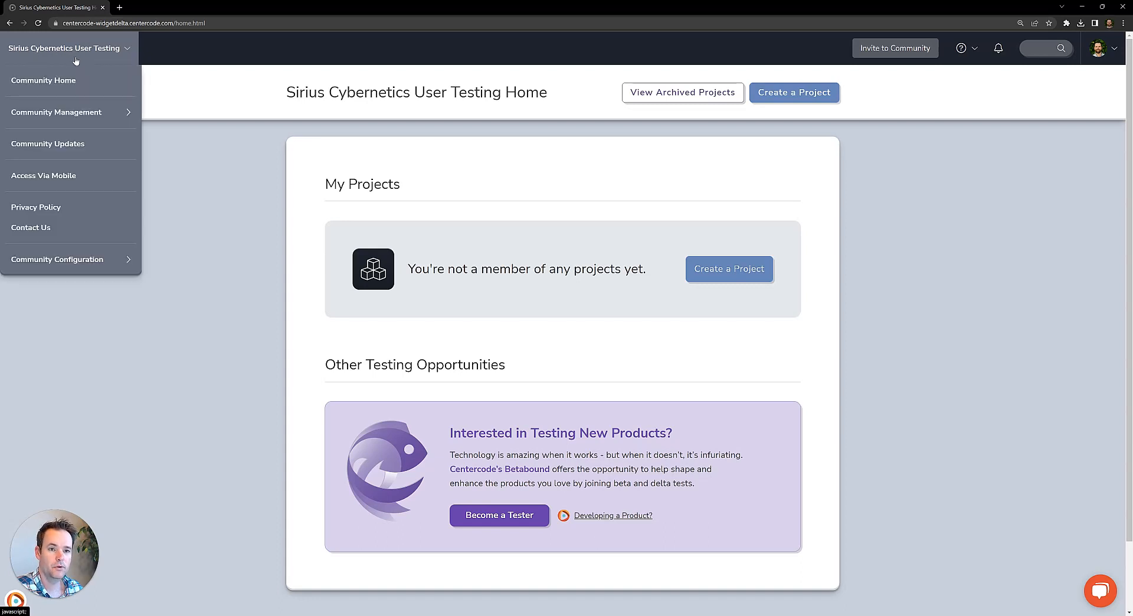
{"action": "left_click", "coordinate": [69, 114]}
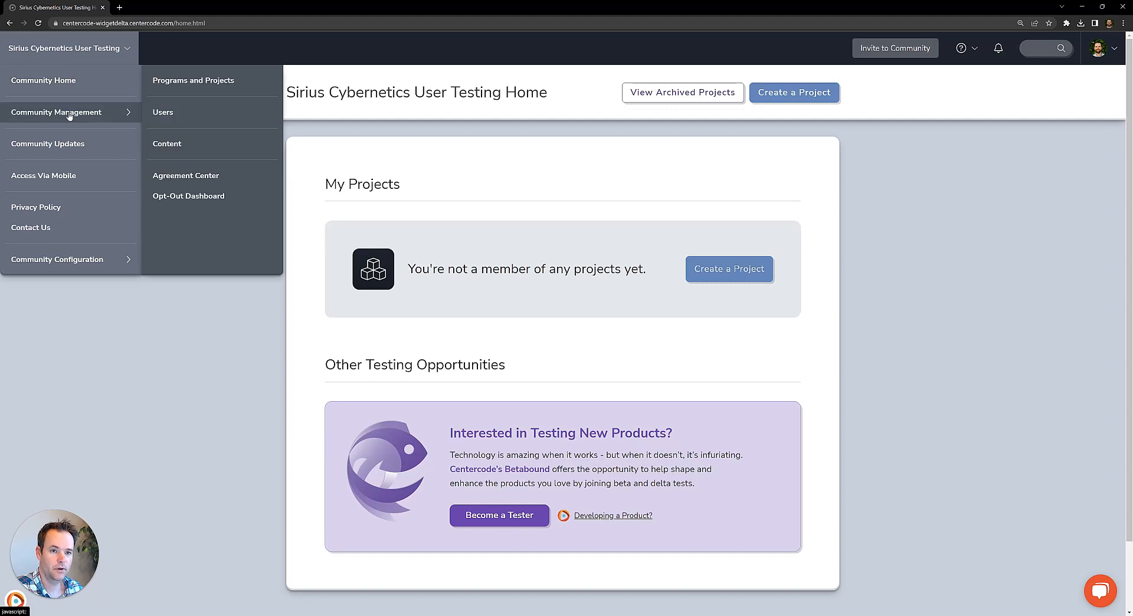
{"action": "mouse_move", "coordinate": [75, 269]}
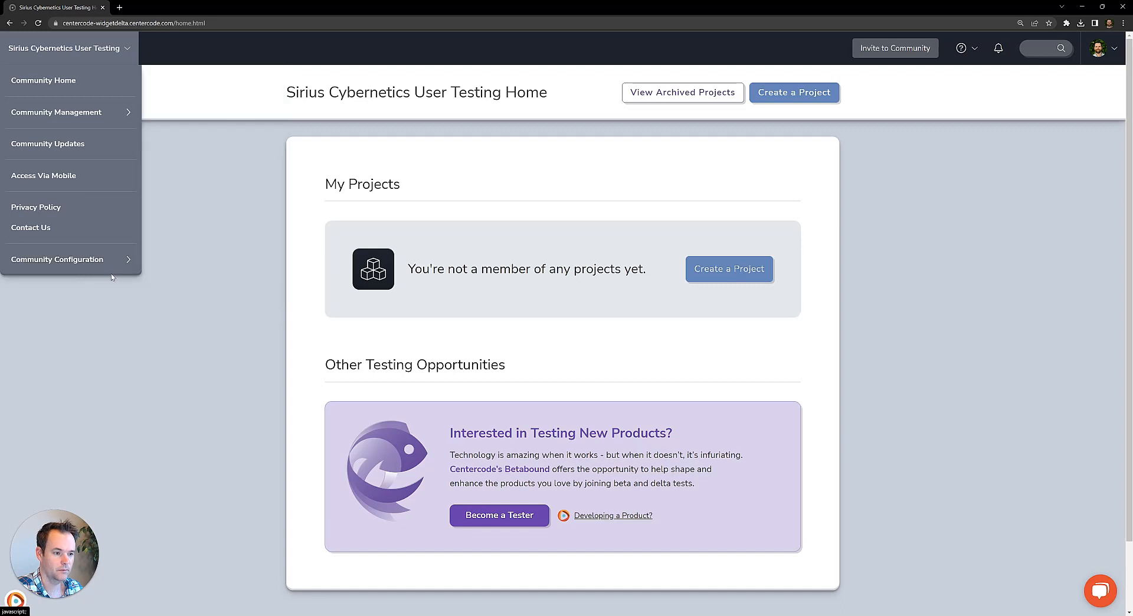
{"action": "left_click", "coordinate": [152, 354]}
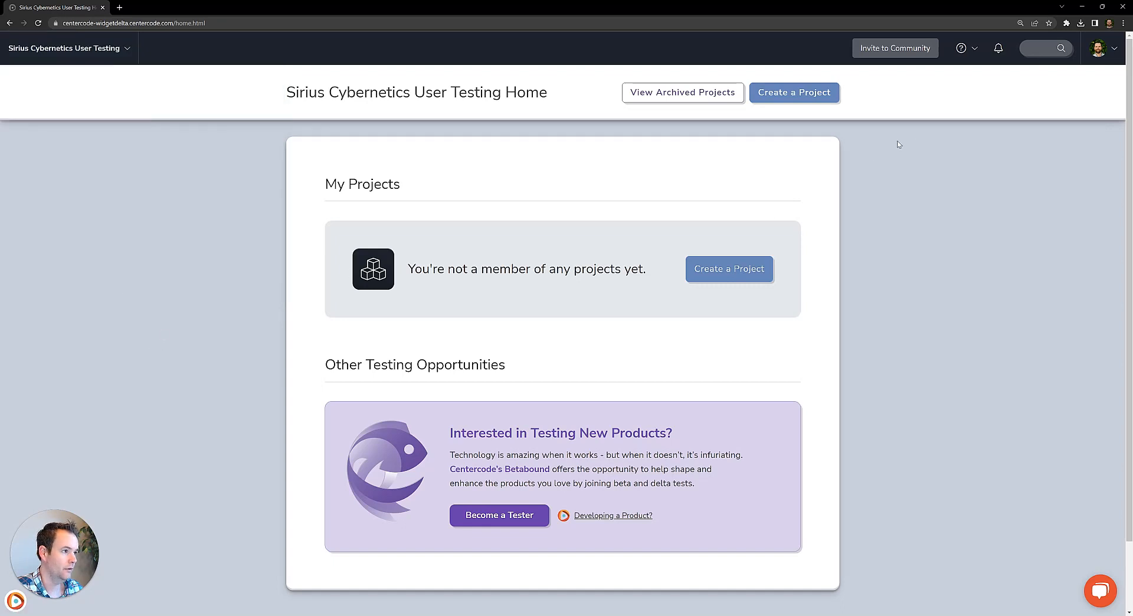
{"action": "left_click", "coordinate": [961, 50]}
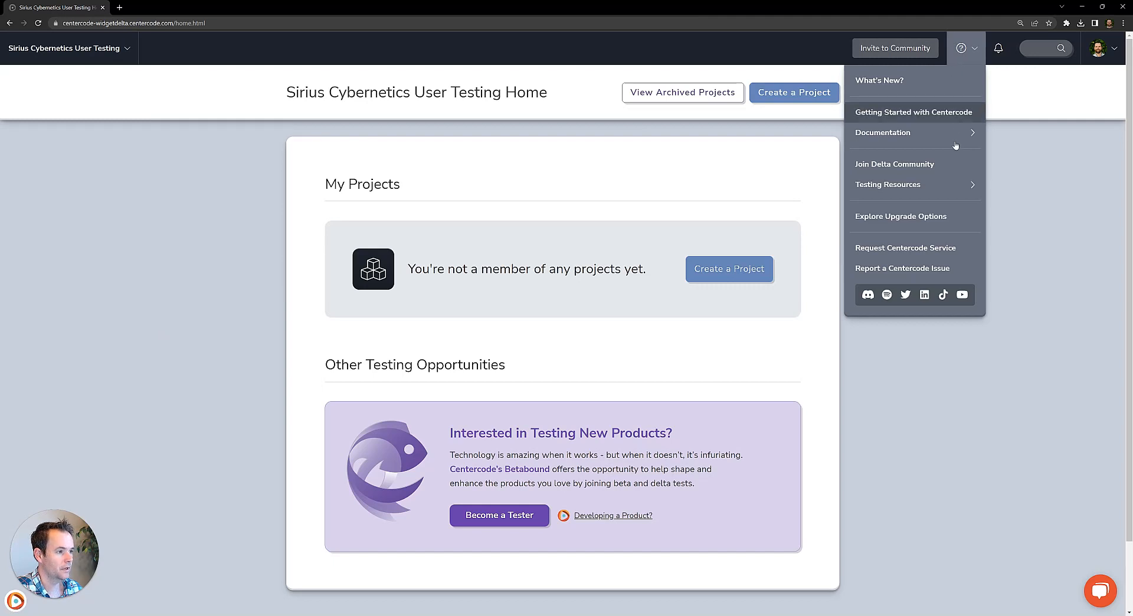
{"action": "left_click", "coordinate": [951, 184]}
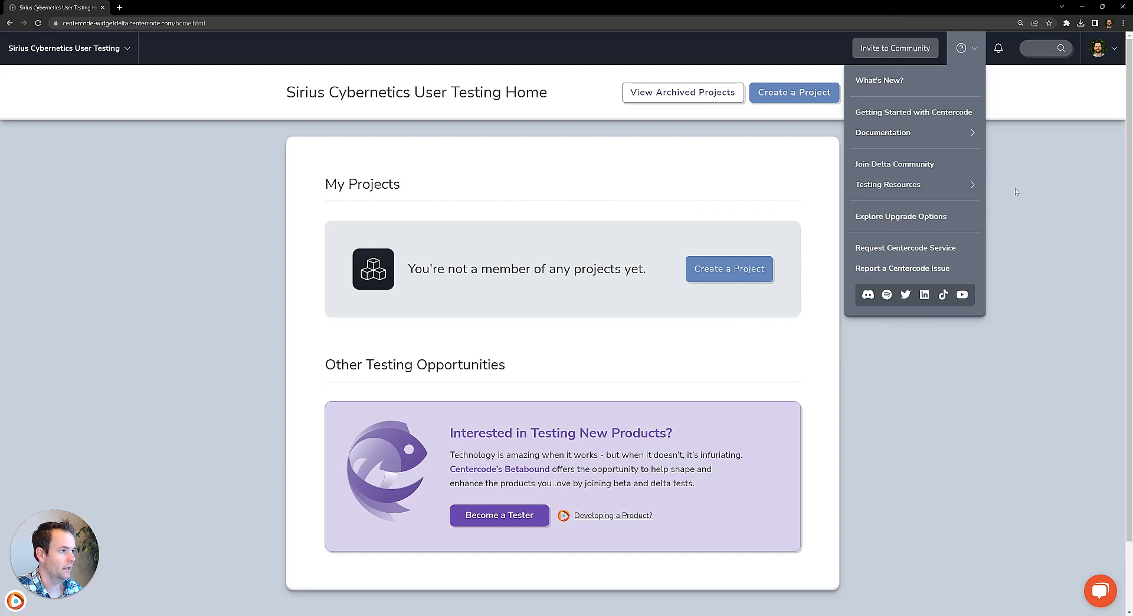
{"action": "left_click", "coordinate": [1037, 155]}
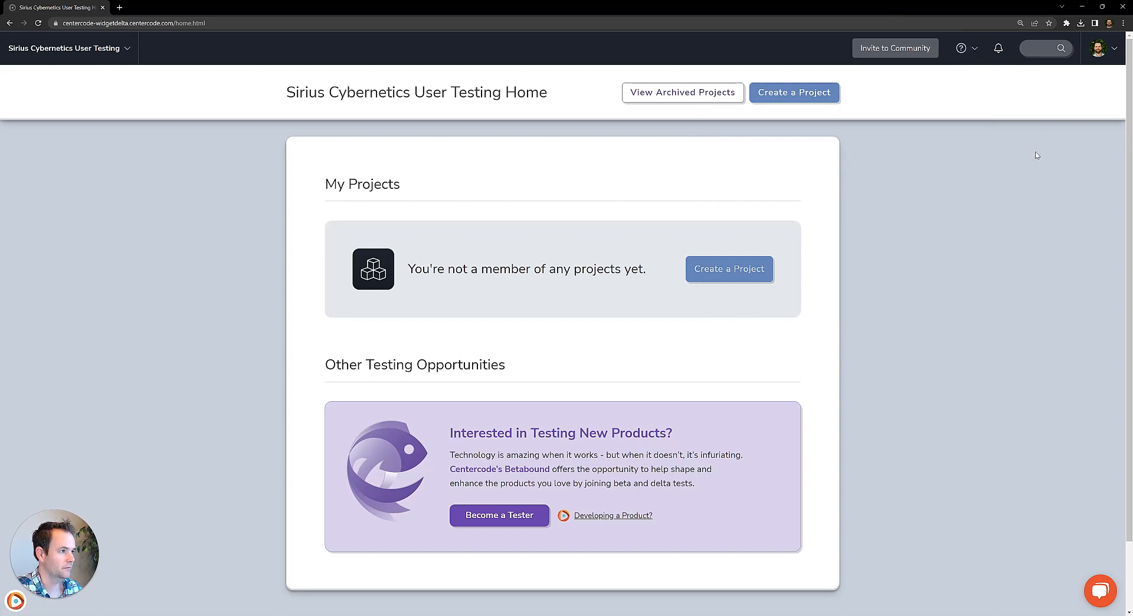
View the subscription dashboard for the Centercode edition and open its upgrade options.
{"action": "left_click", "coordinate": [1105, 56]}
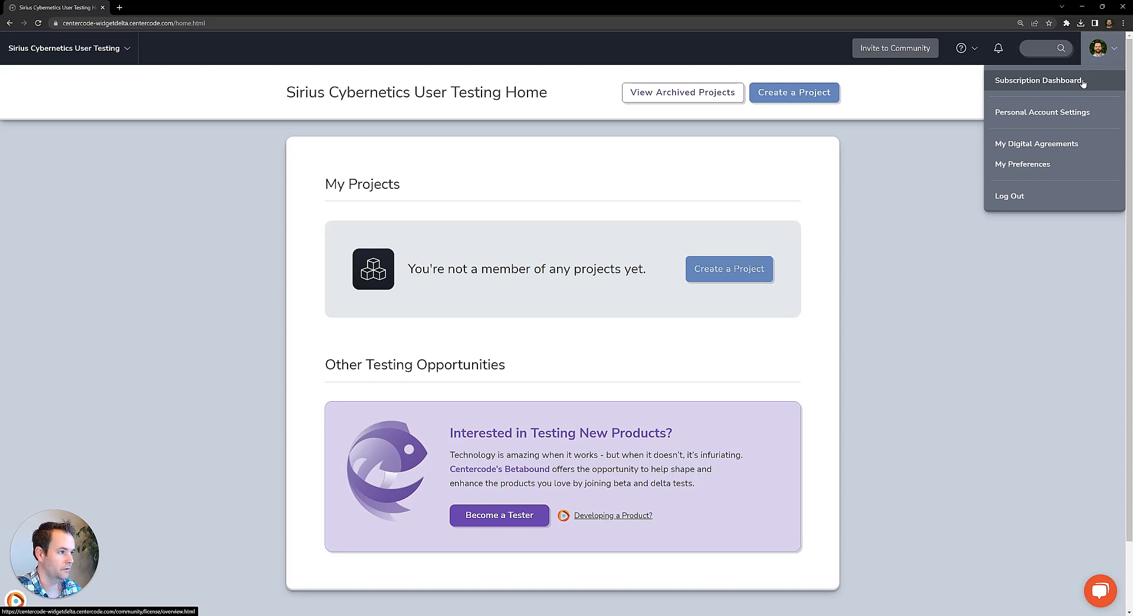
{"action": "left_click", "coordinate": [1037, 84]}
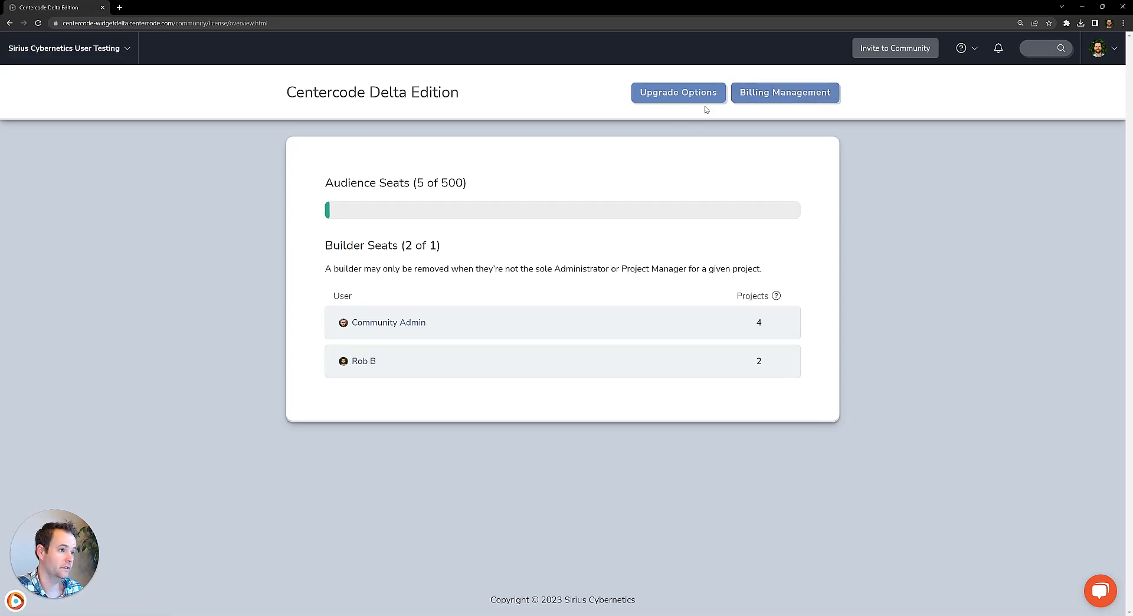
{"action": "left_click", "coordinate": [672, 94]}
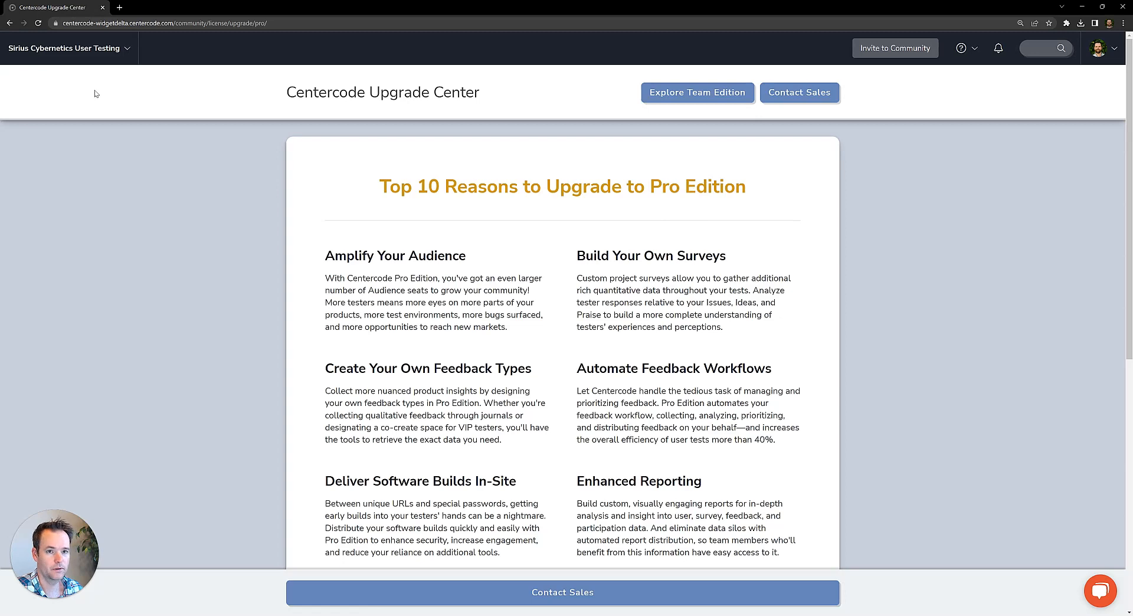
Return to the community home and open the community's visual theme management page.
{"action": "left_click", "coordinate": [83, 59]}
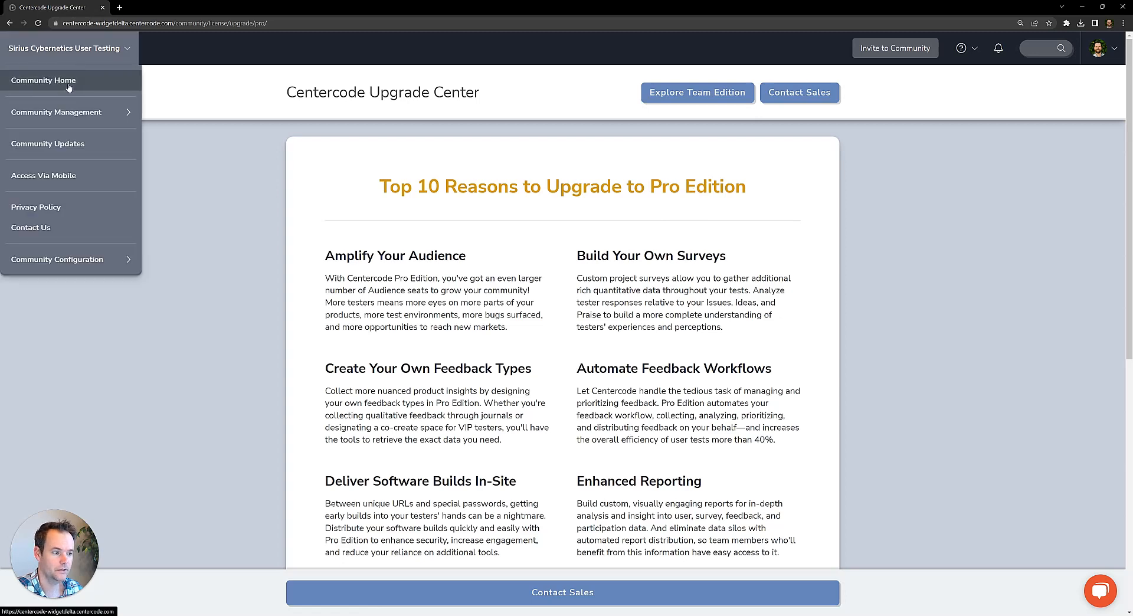
{"action": "left_click", "coordinate": [65, 87]}
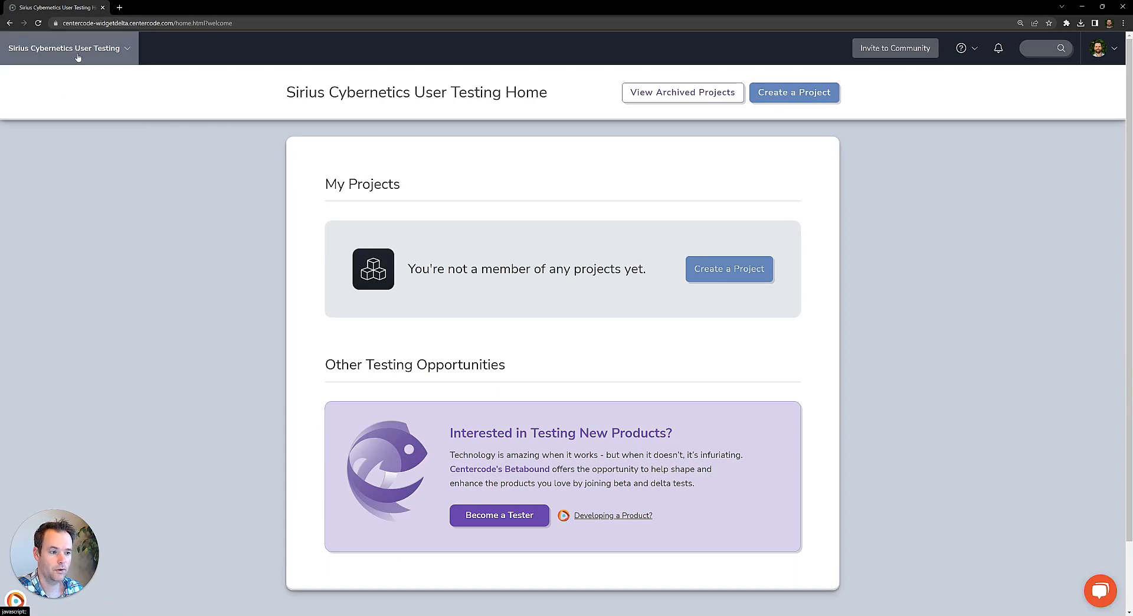
{"action": "left_click", "coordinate": [82, 54]}
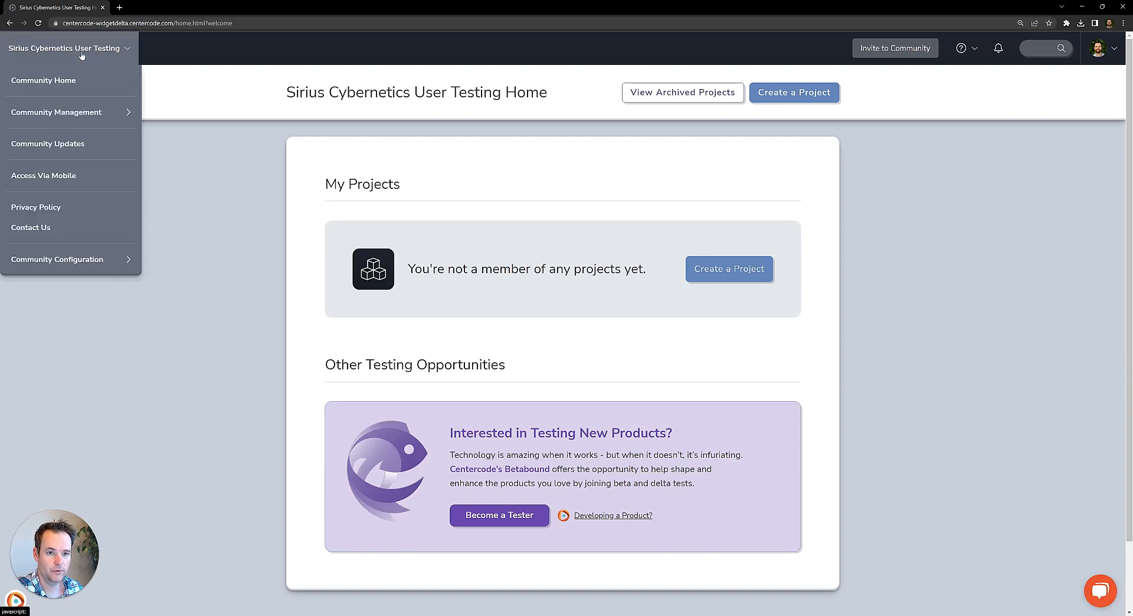
{"action": "left_click", "coordinate": [93, 261]}
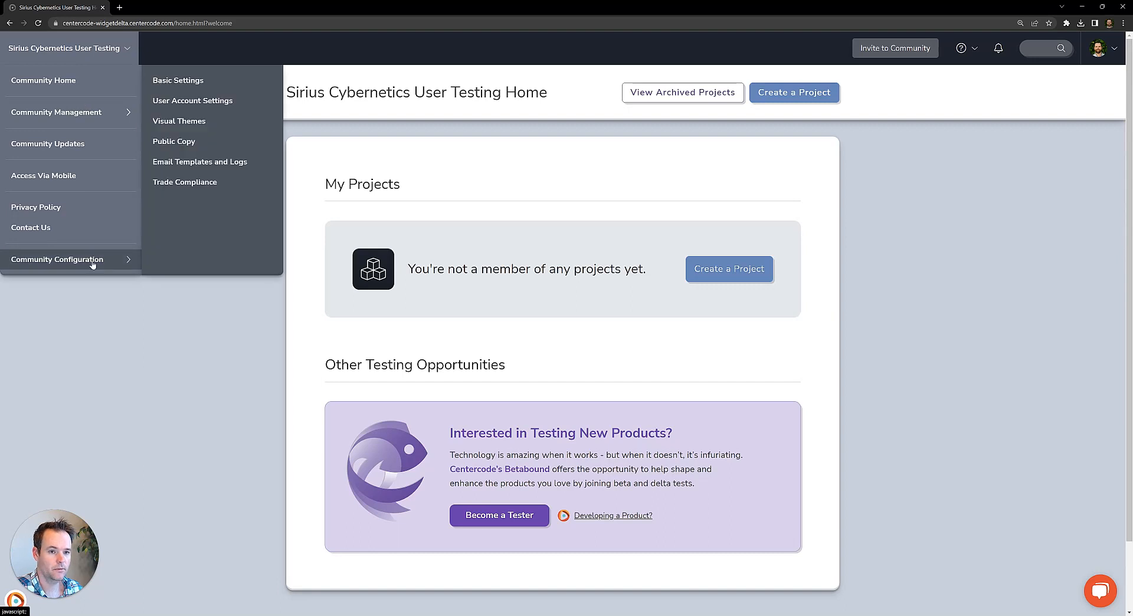
{"action": "left_click", "coordinate": [209, 128]}
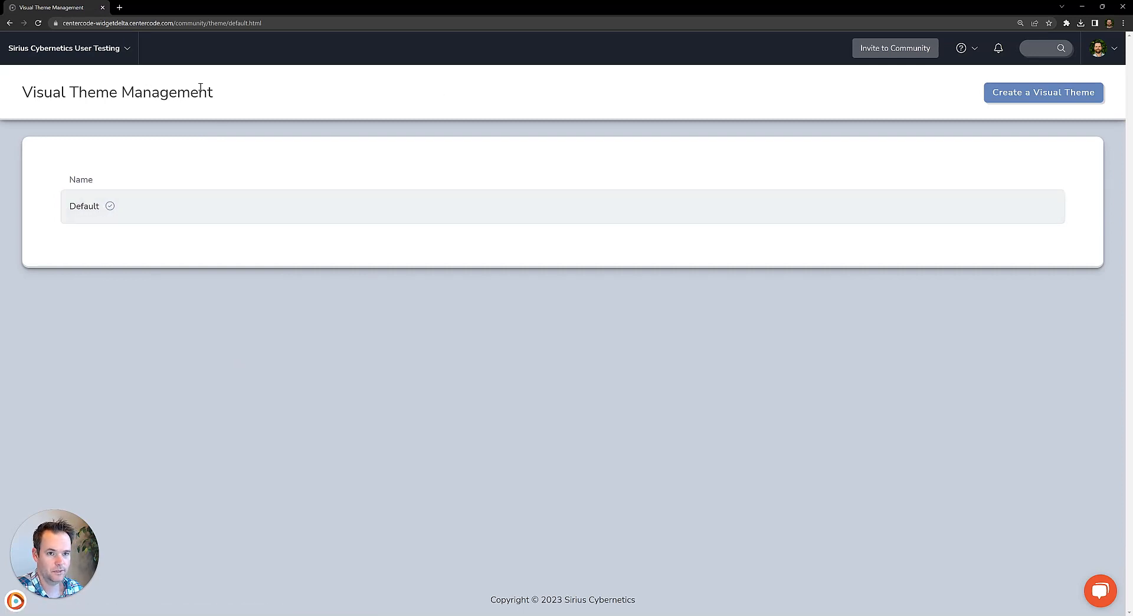
Start a new visual theme and name it Sirius Cybernetics.
{"action": "left_click", "coordinate": [1044, 94]}
{"action": "left_click", "coordinate": [477, 198]}
{"action": "type", "text": "Sirius Cybernetics"}
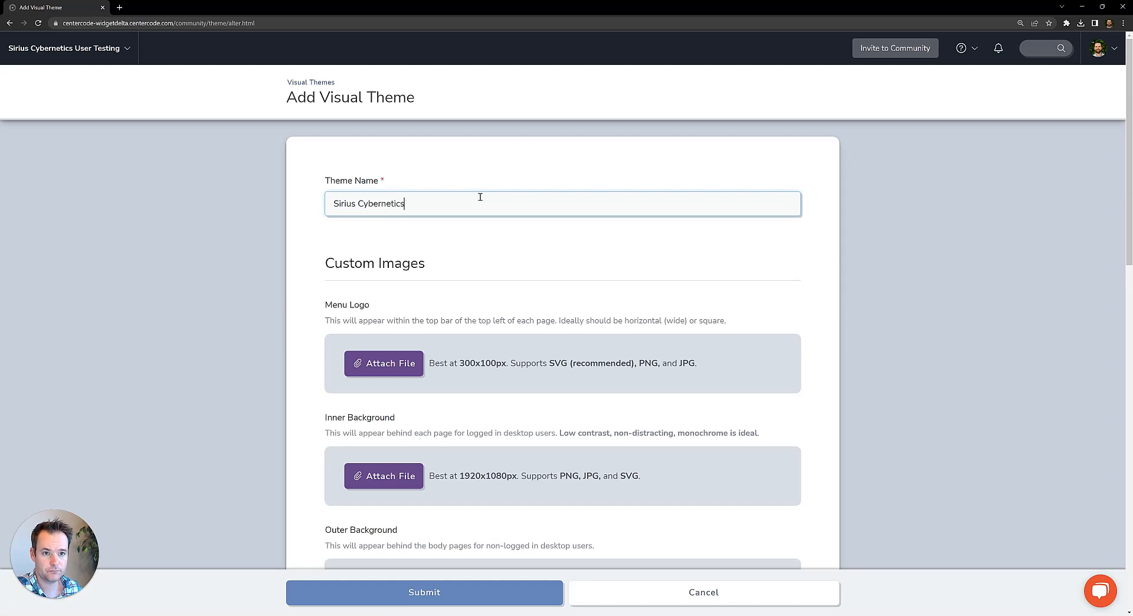
{"action": "left_click", "coordinate": [213, 353]}
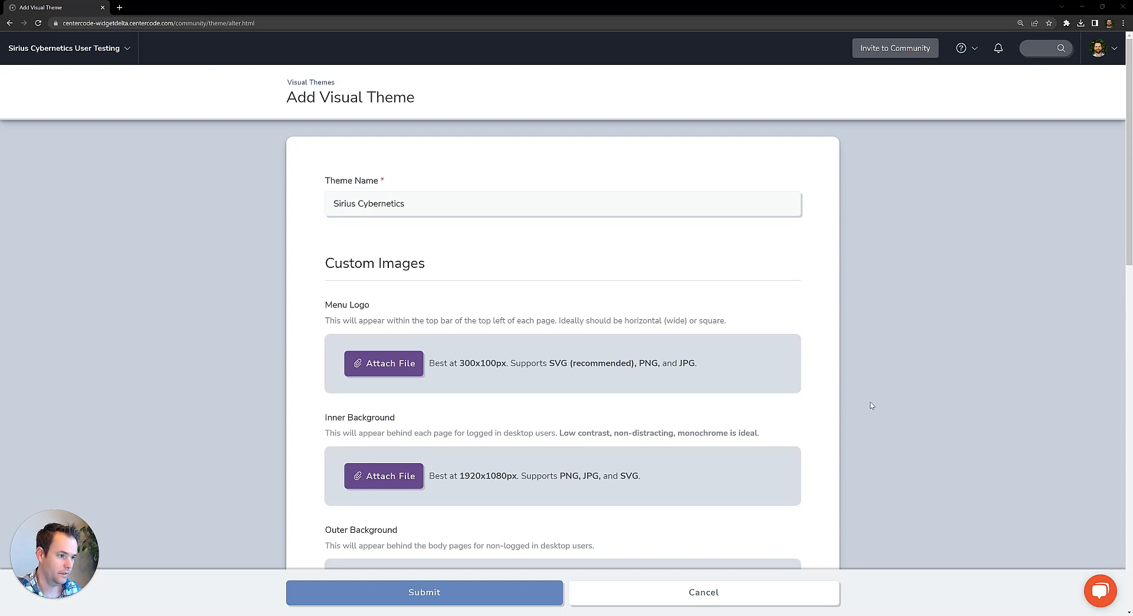
Attach Sirius-Menu-Logo.svg as the menu logo, Light_Wind.png as the inner background and Outer-bg.jpg as the outer background.
{"action": "scroll", "coordinate": [850, 403], "scroll_direction": "down", "scroll_amount": 1}
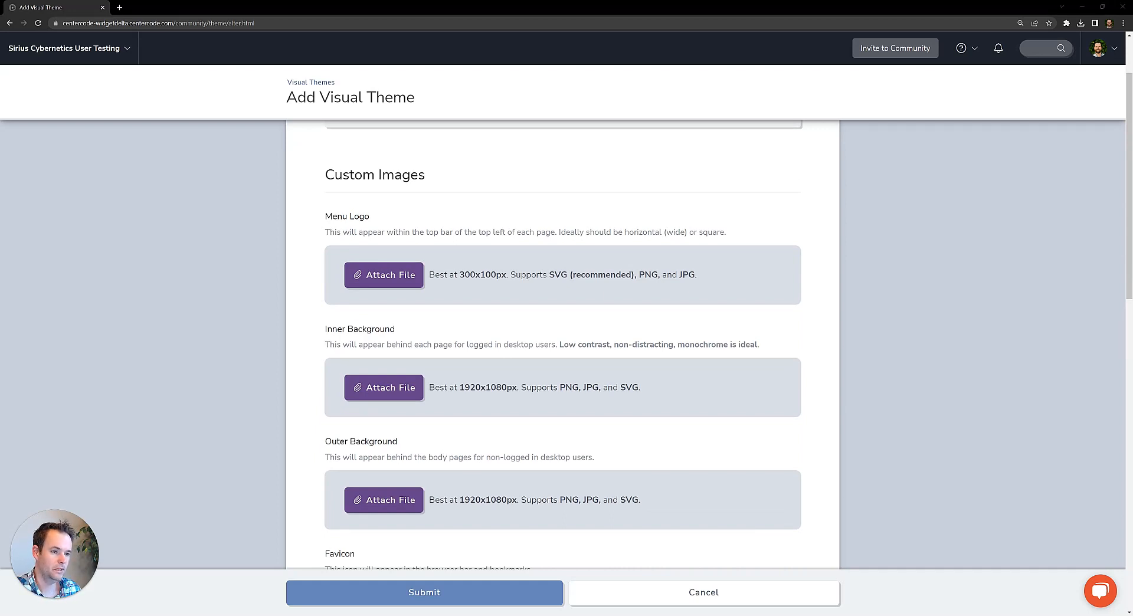
{"action": "left_click_drag", "start_coordinate": [0, 204], "coordinate": [446, 288]}
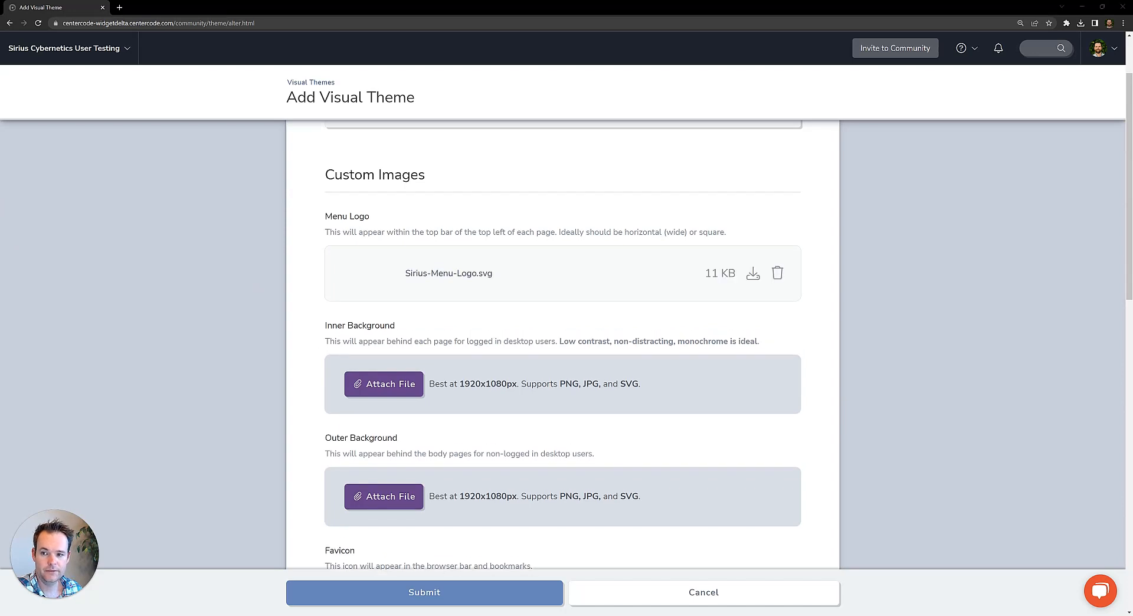
{"action": "left_click_drag", "start_coordinate": [0, 254], "coordinate": [462, 393]}
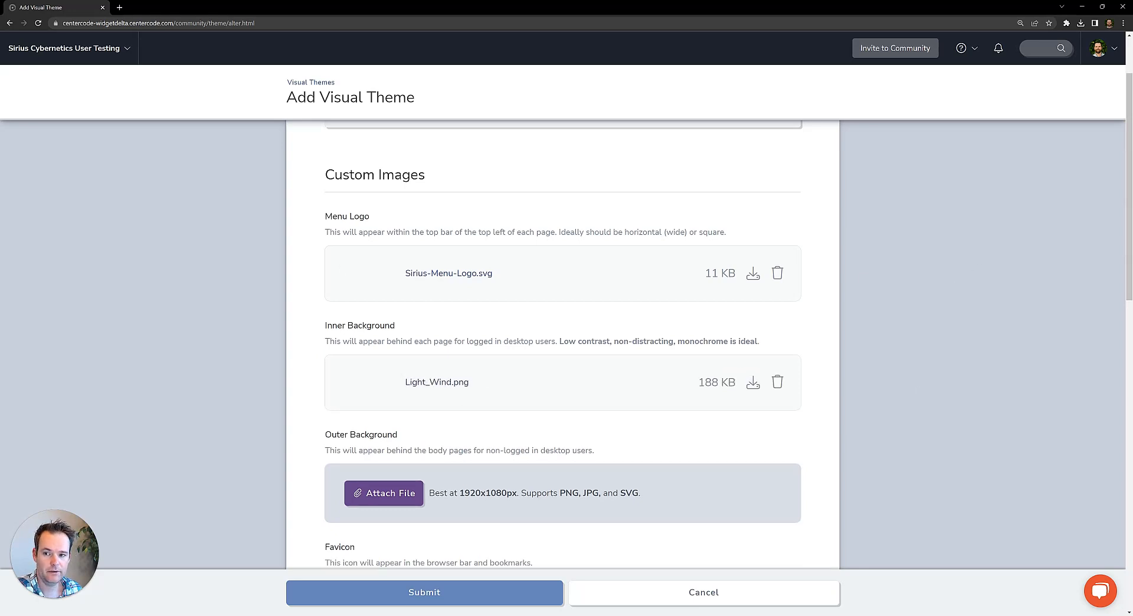
{"action": "left_click_drag", "start_coordinate": [0, 413], "coordinate": [519, 499]}
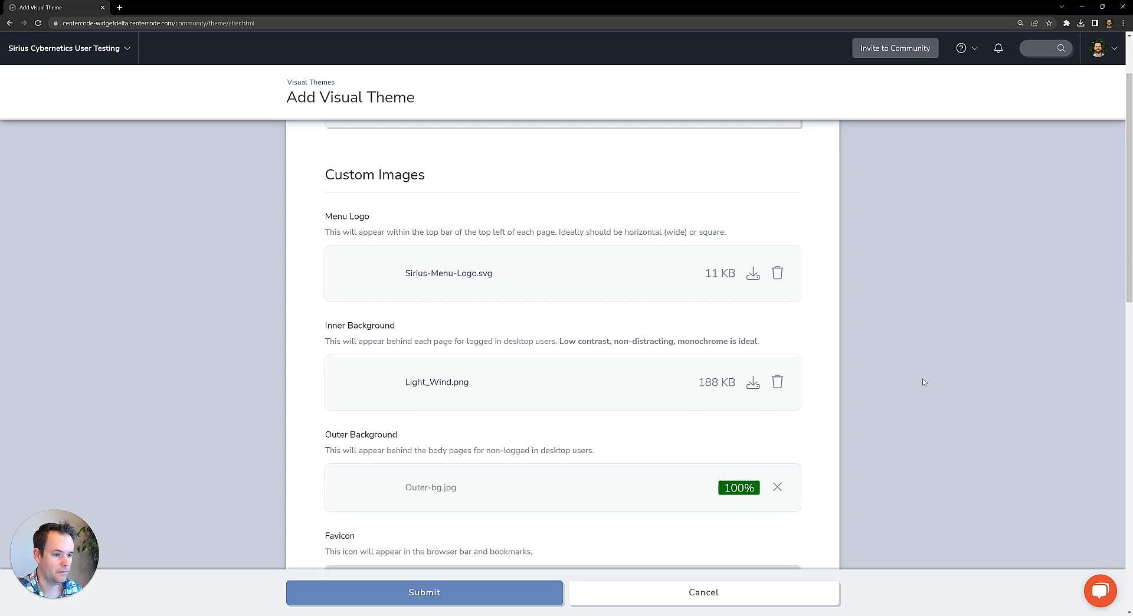
Set the site header's caret color to FF8F8F in the theme's custom colors.
{"action": "scroll", "coordinate": [922, 381], "scroll_direction": "down", "scroll_amount": 1}
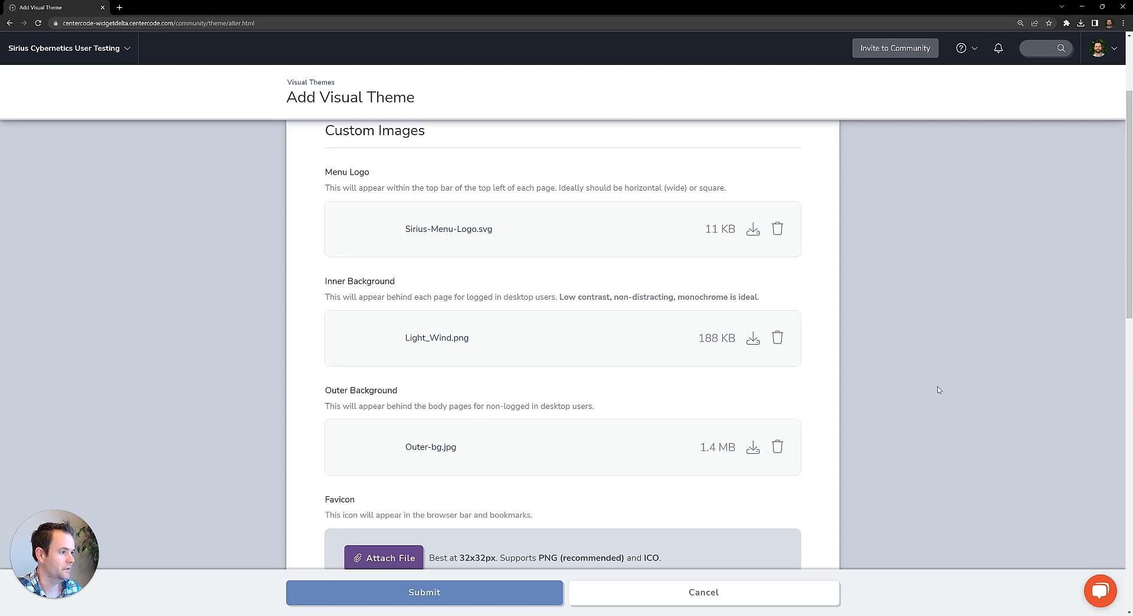
{"action": "scroll", "coordinate": [938, 389], "scroll_direction": "down", "scroll_amount": 1}
{"action": "scroll", "coordinate": [946, 366], "scroll_direction": "down", "scroll_amount": 1}
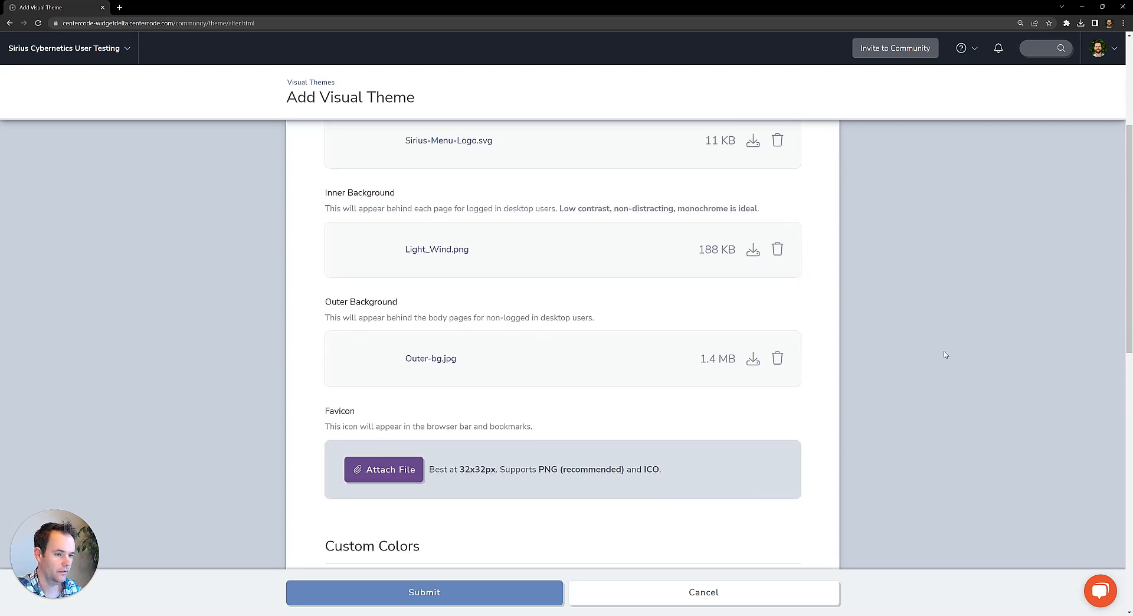
{"action": "scroll", "coordinate": [913, 352], "scroll_direction": "down", "scroll_amount": 3}
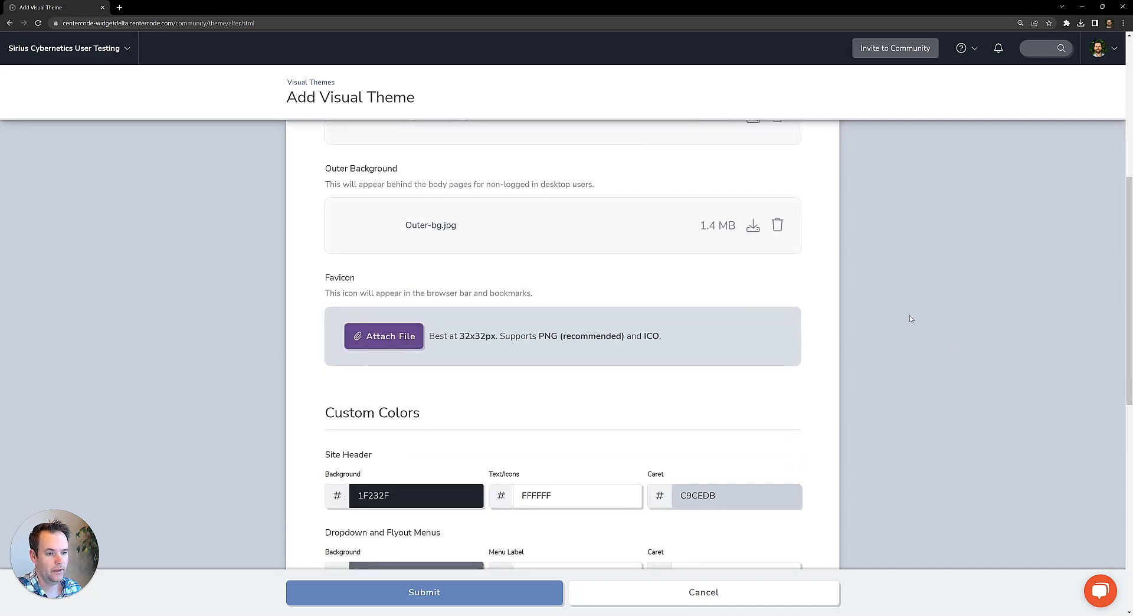
{"action": "scroll", "coordinate": [910, 315], "scroll_direction": "down", "scroll_amount": 1}
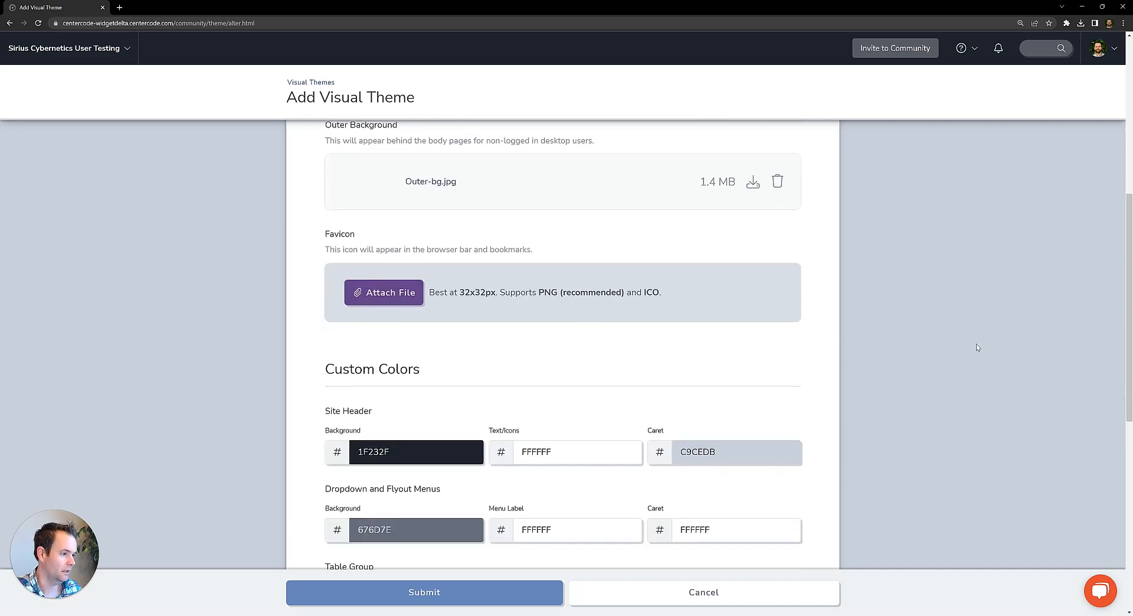
{"action": "scroll", "coordinate": [974, 342], "scroll_direction": "down", "scroll_amount": 1}
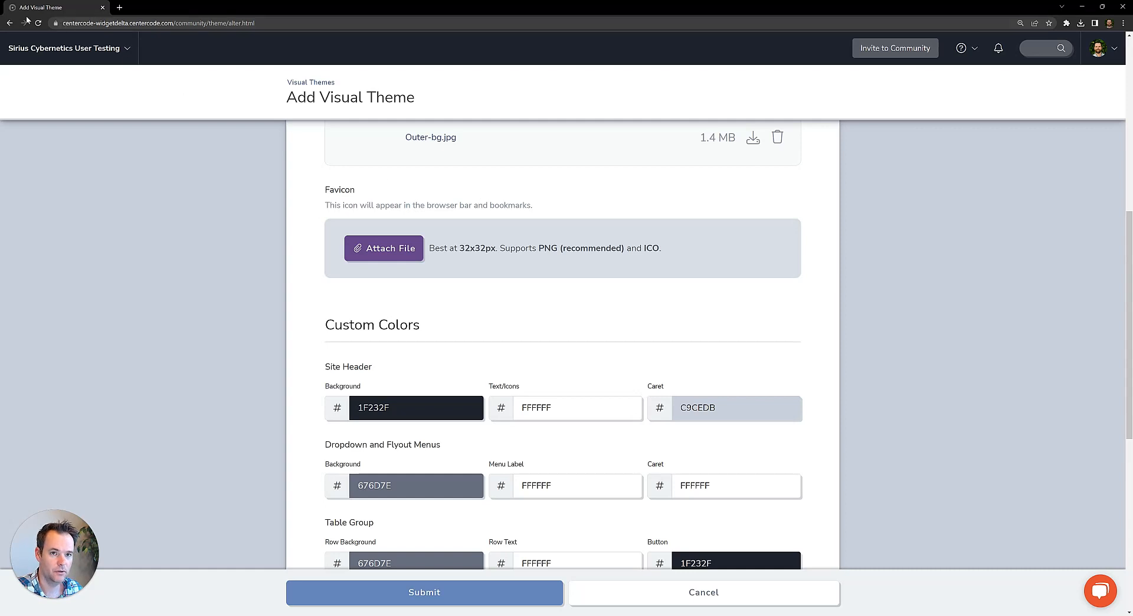
{"action": "scroll", "coordinate": [984, 355], "scroll_direction": "down", "scroll_amount": 3}
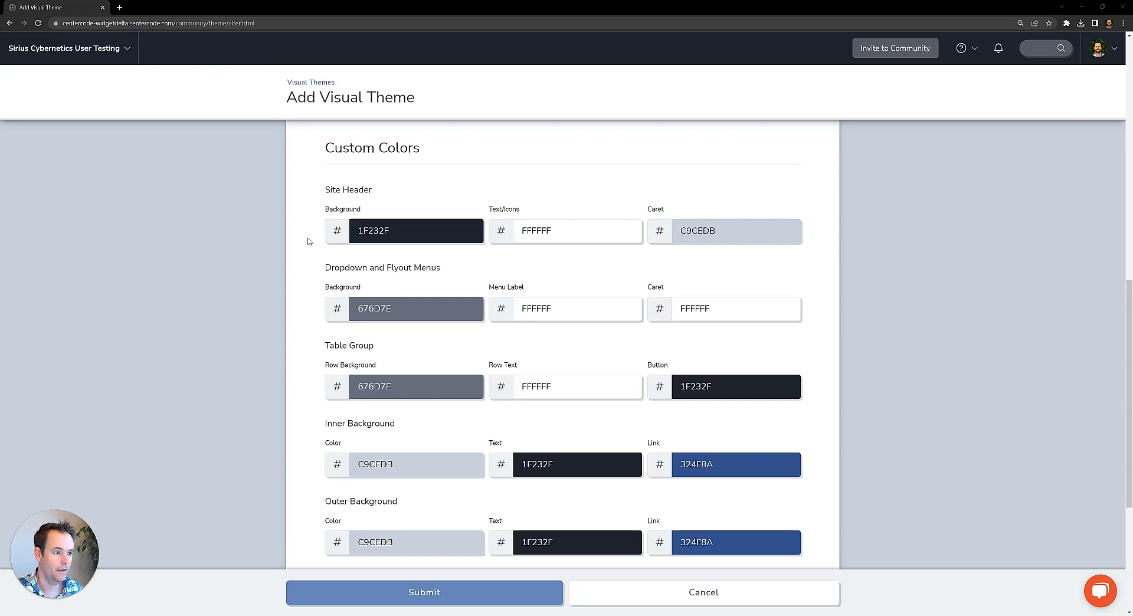
{"action": "left_click", "coordinate": [706, 230]}
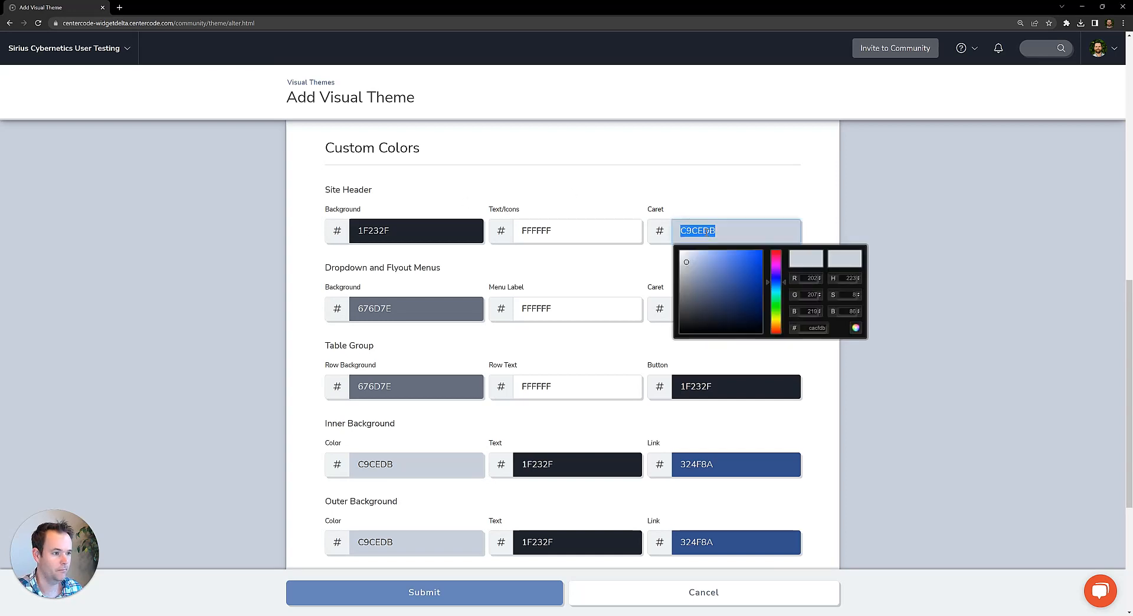
{"action": "type", "text": "FF8F8F"}
{"action": "left_click", "coordinate": [918, 223]}
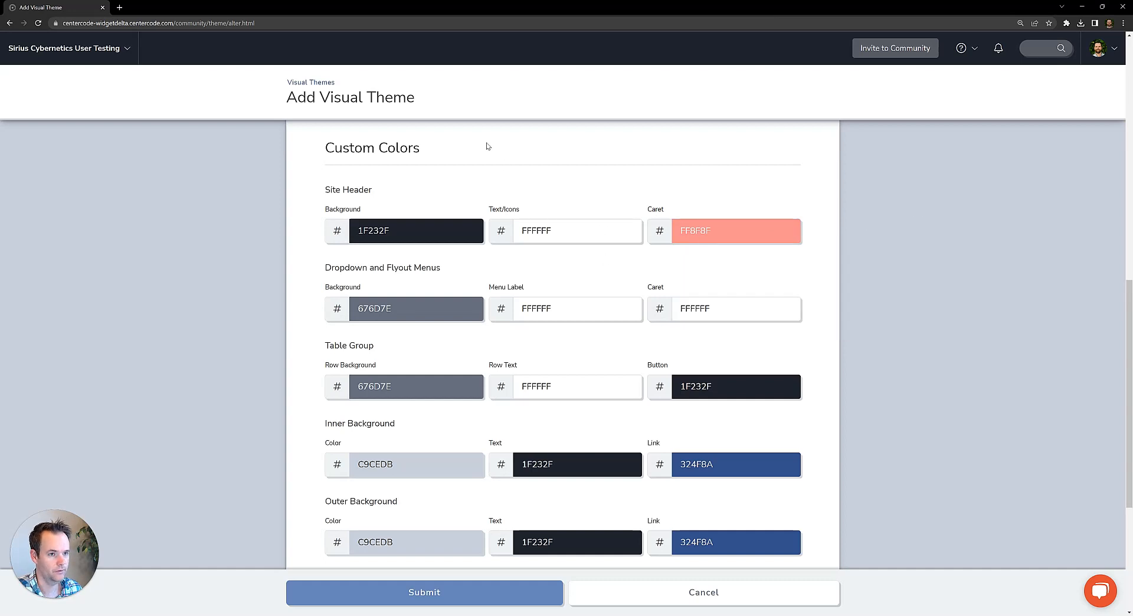
Set the caret color of the dropdown and flyout menus to FF8F8F.
{"action": "left_click", "coordinate": [708, 310]}
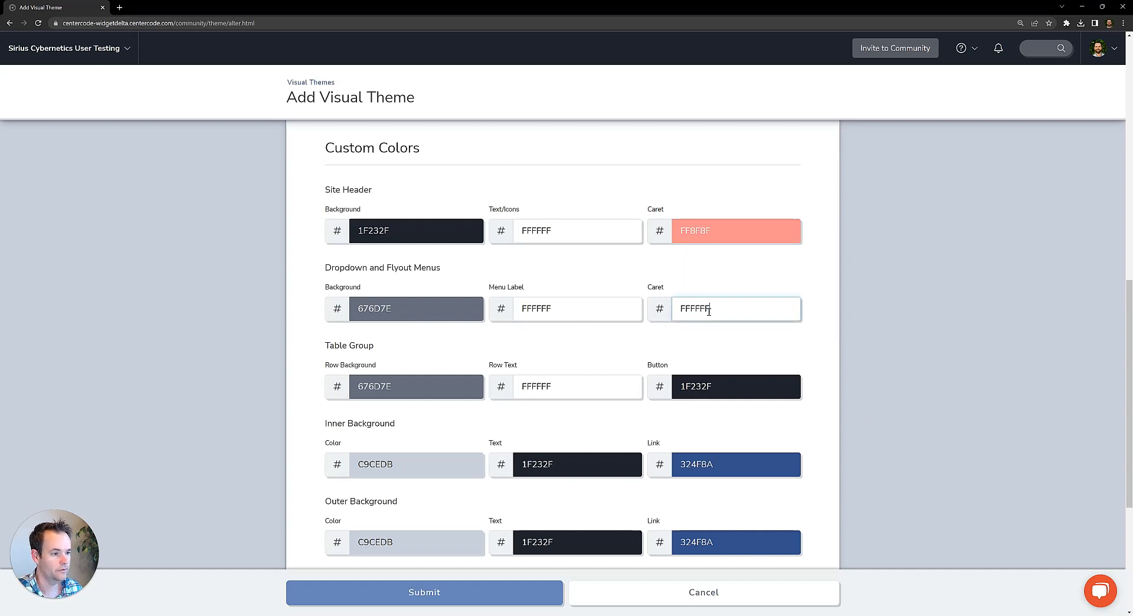
{"action": "type", "text": "FF8F8F"}
{"action": "left_click", "coordinate": [870, 252]}
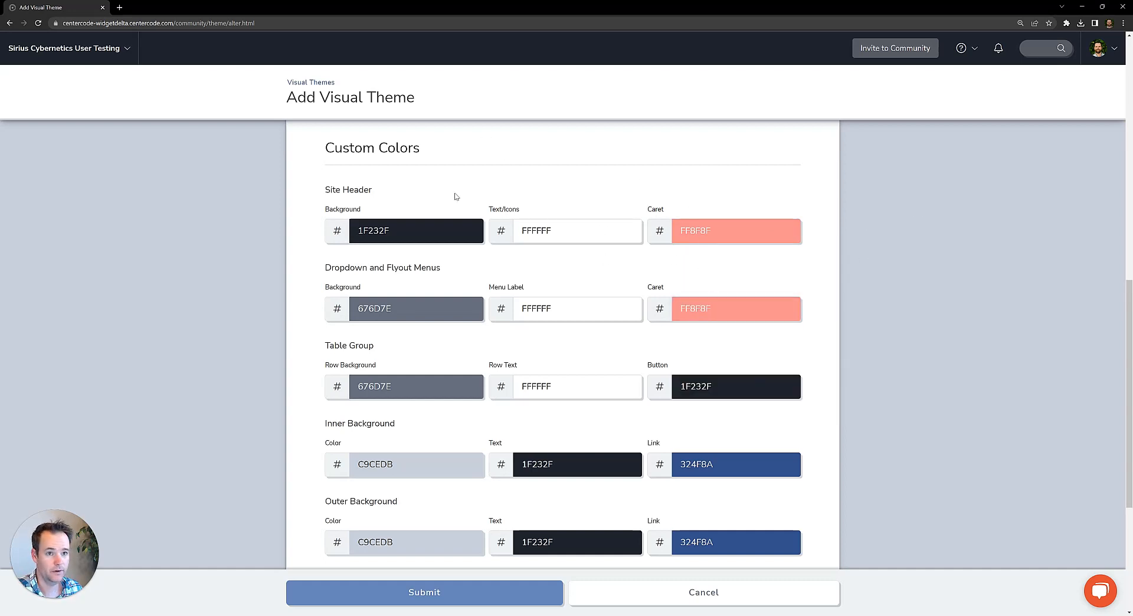
{"action": "left_click", "coordinate": [128, 49]}
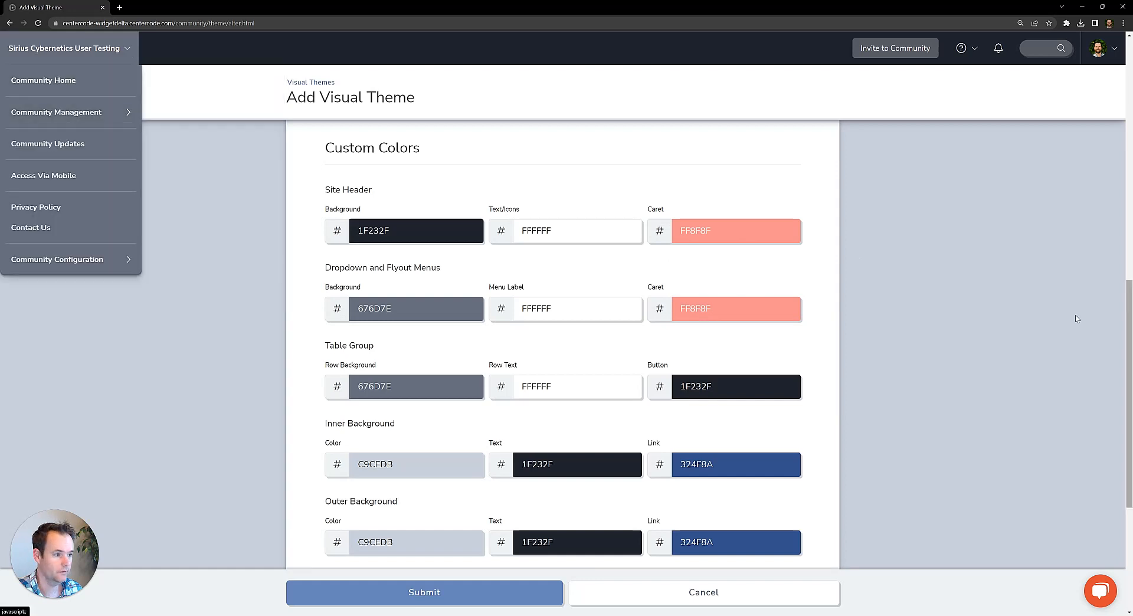
Set the table group's button color to FF8F8F.
{"action": "double_click", "coordinate": [713, 394]}
{"action": "type", "text": "FF8F8F"}
{"action": "left_click", "coordinate": [923, 291]}
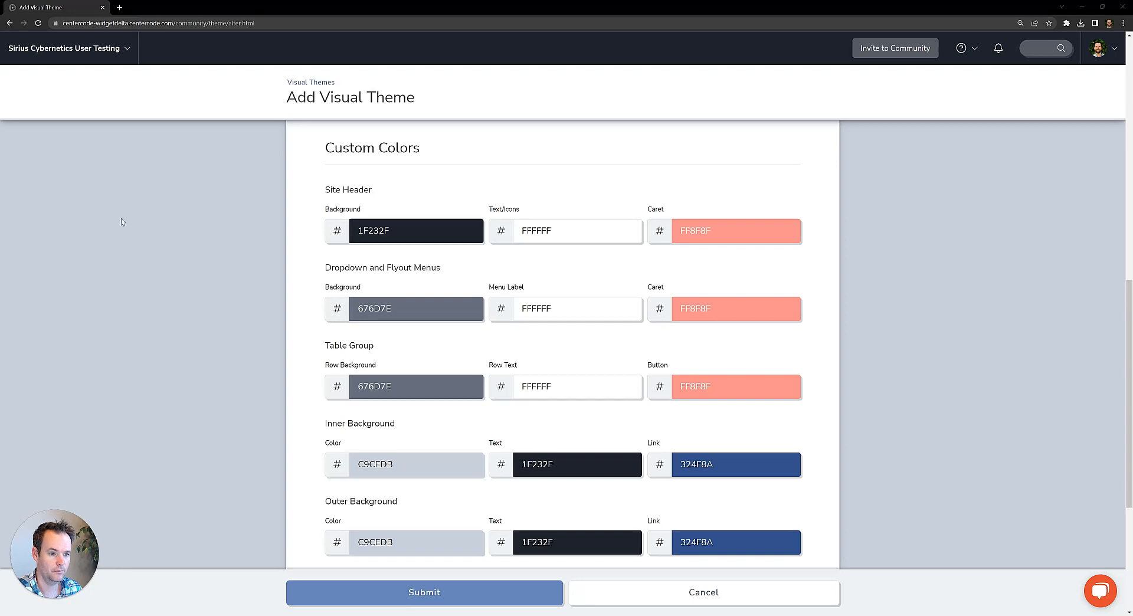
Set the dropdown and flyout menu background and the table group's row background to CC2936.
{"action": "double_click", "coordinate": [375, 310]}
{"action": "type", "text": "CC2936"}
{"action": "left_click", "coordinate": [289, 331]}
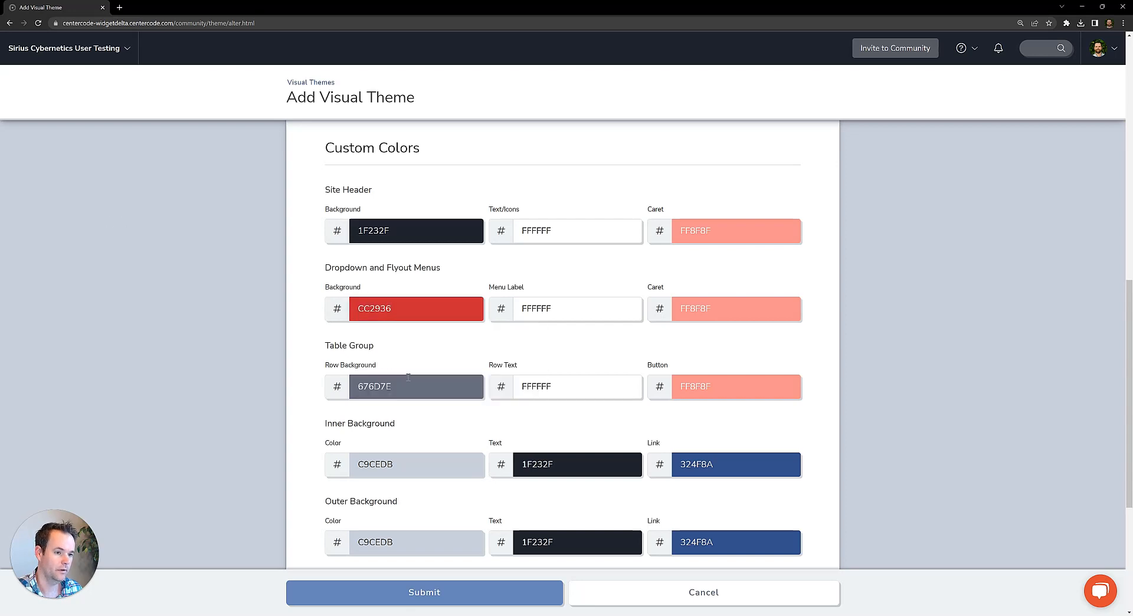
{"action": "double_click", "coordinate": [404, 387]}
{"action": "type", "text": "CC2936"}
{"action": "left_click", "coordinate": [292, 373]}
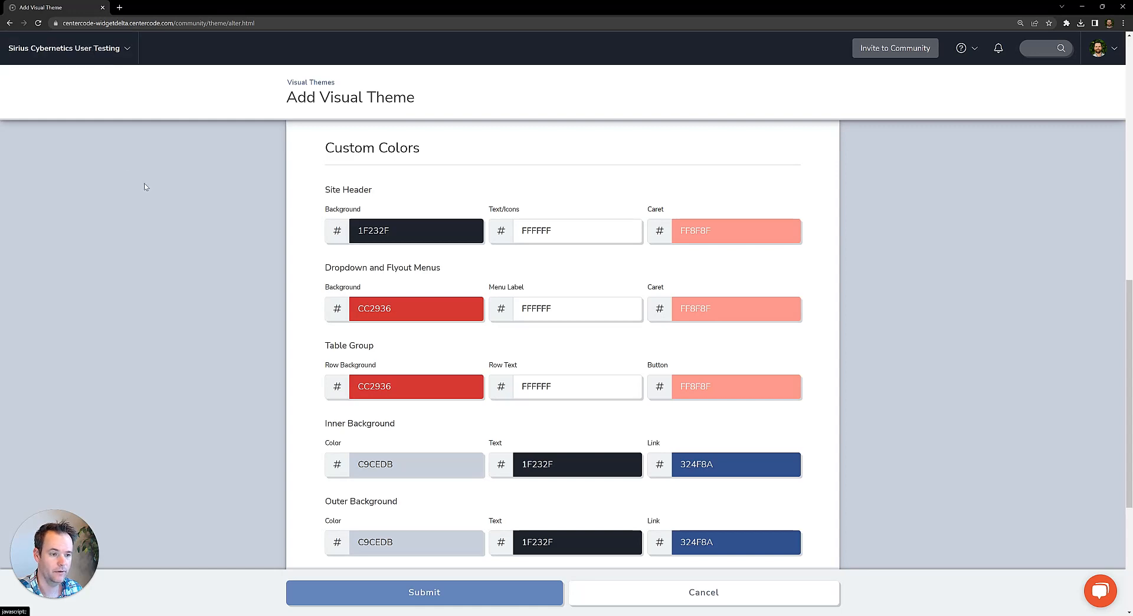
Set the miscellaneous primary button color to CC2936 and the secondary button color to F46036.
{"action": "scroll", "coordinate": [18, 365], "scroll_direction": "down", "scroll_amount": 2}
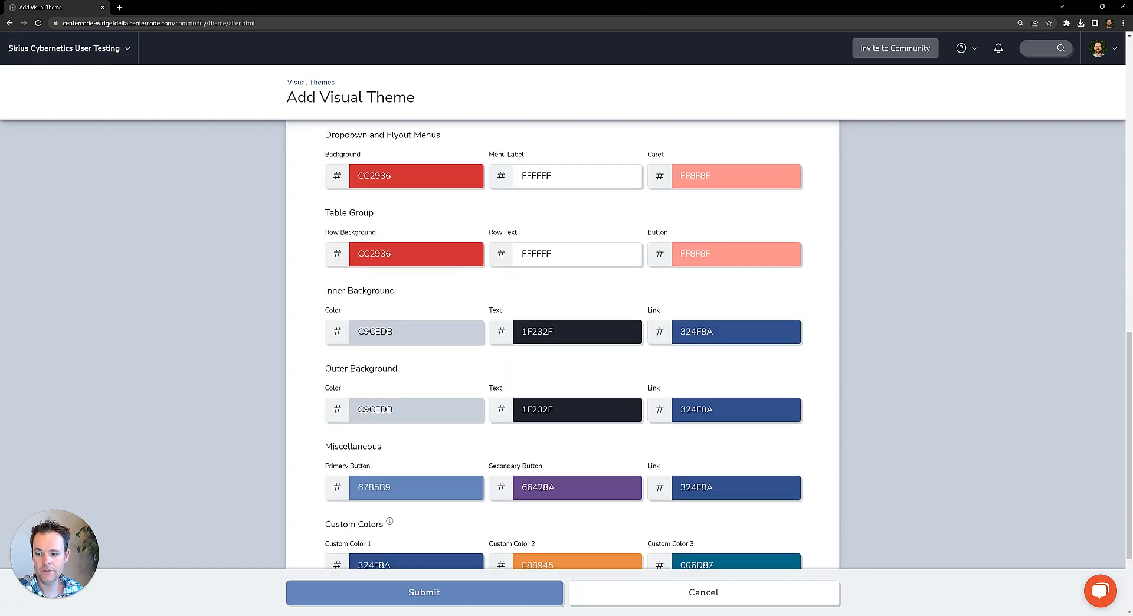
{"action": "scroll", "coordinate": [467, 319], "scroll_direction": "down", "scroll_amount": 1}
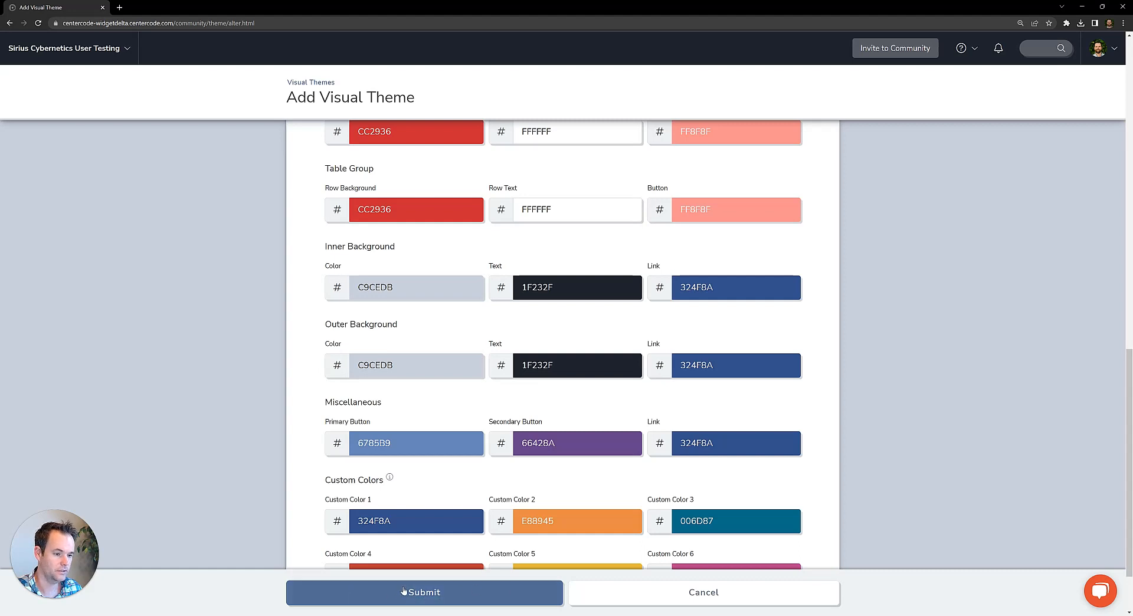
{"action": "left_click", "coordinate": [384, 443]}
{"action": "type", "text": "CC2936"}
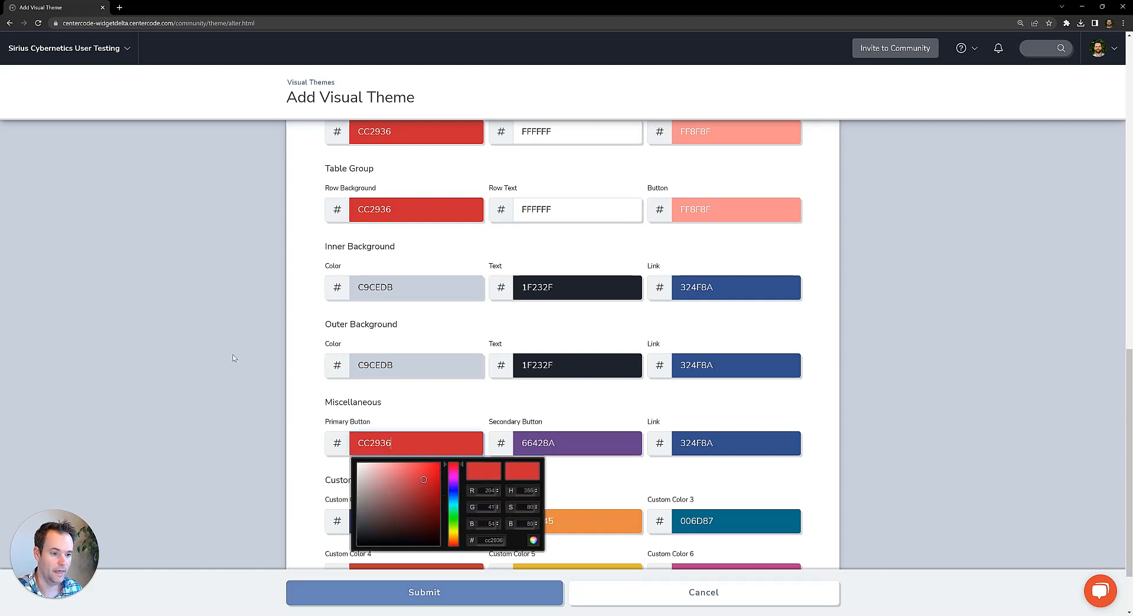
{"action": "left_click", "coordinate": [319, 407]}
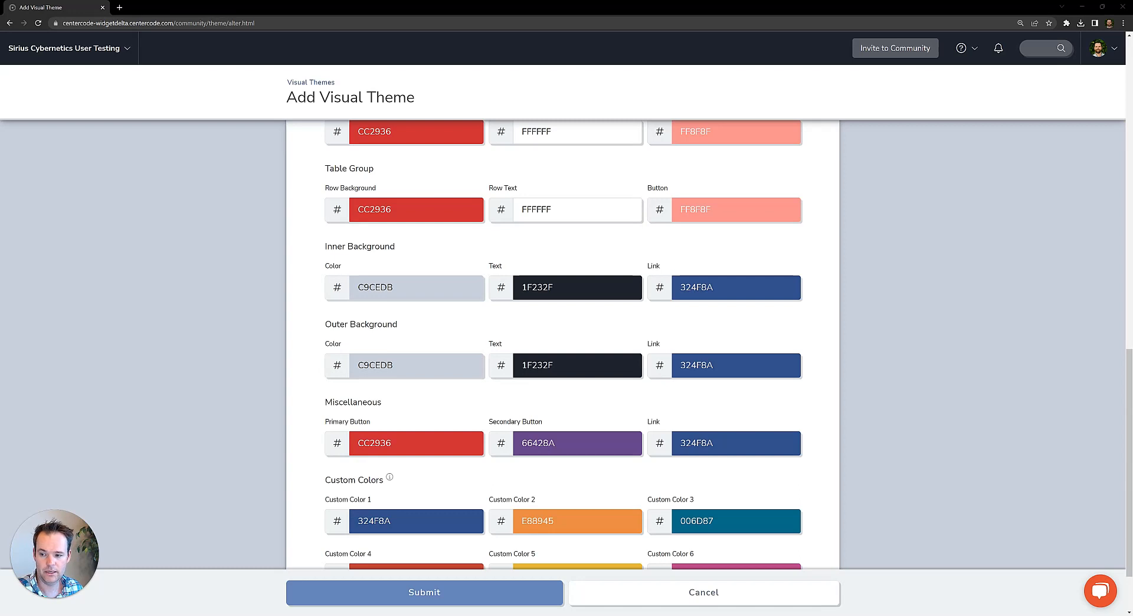
{"action": "left_click", "coordinate": [573, 443]}
{"action": "type", "text": "F46036"}
{"action": "left_click", "coordinate": [965, 421]}
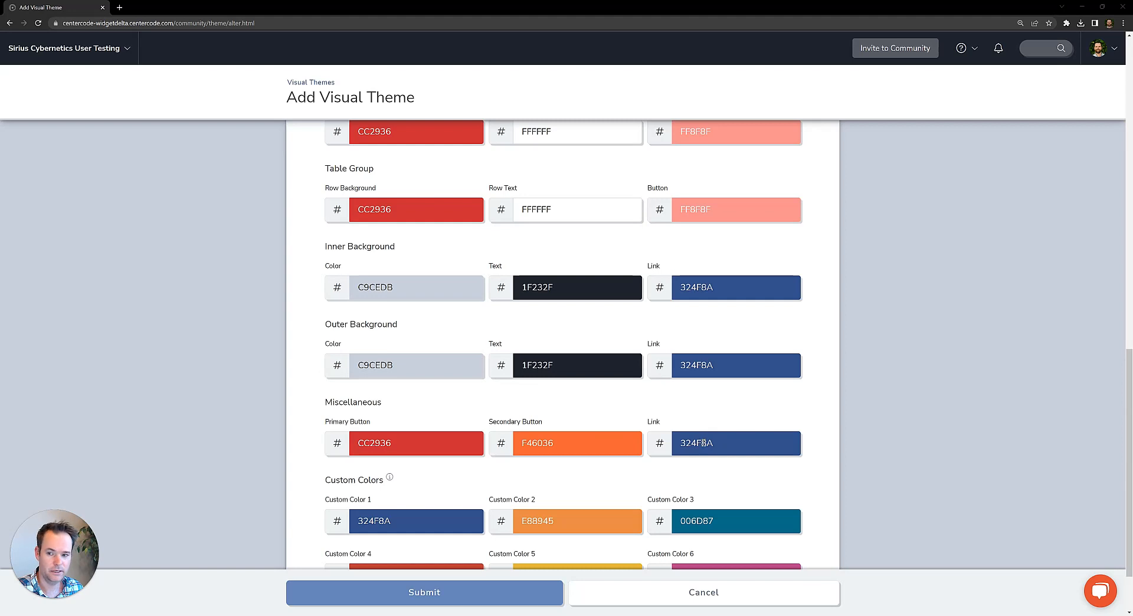
Set the miscellaneous link color to 2E294E.
{"action": "left_click", "coordinate": [703, 443]}
{"action": "type", "text": "2E294E"}
{"action": "left_click", "coordinate": [925, 394]}
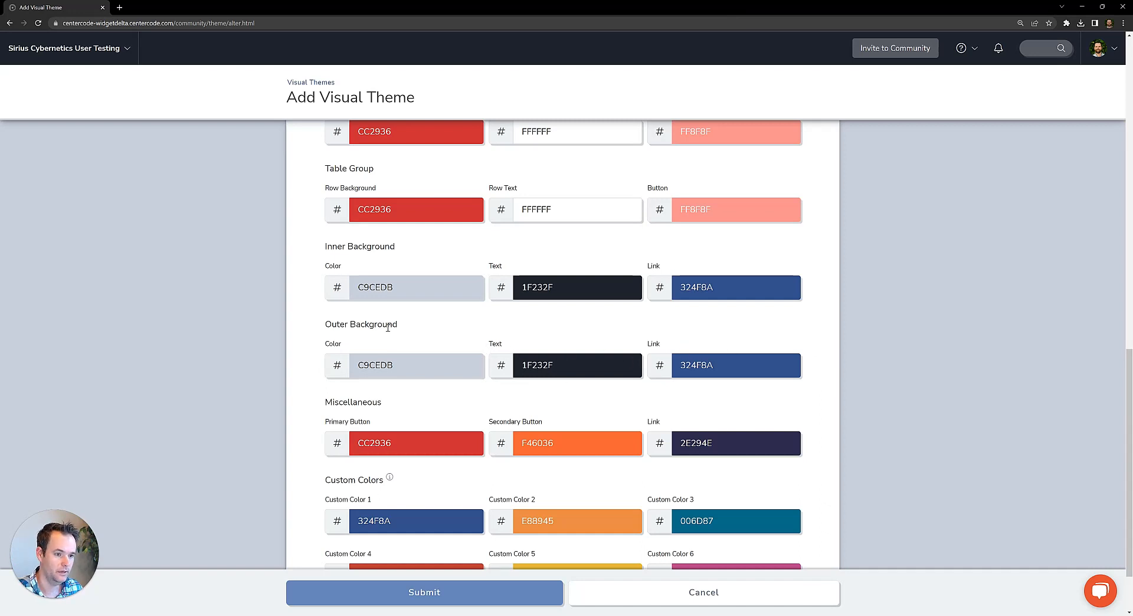
Set both the text and link colors of the outer background to FFFFFF.
{"action": "left_click", "coordinate": [548, 359]}
{"action": "type", "text": "FFFFFF"}
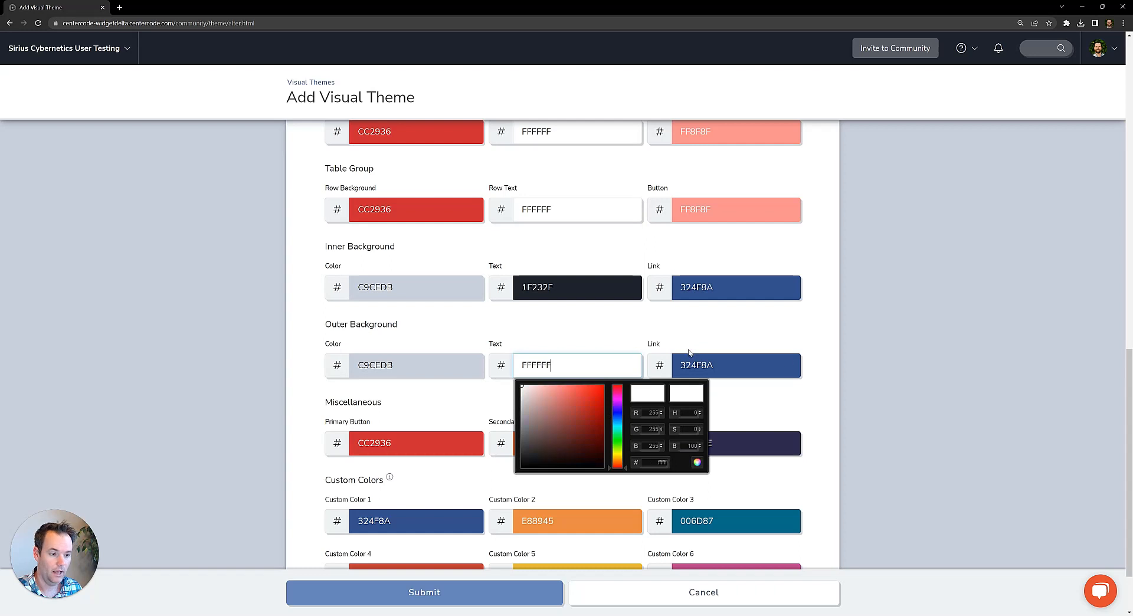
{"action": "left_click", "coordinate": [696, 361]}
{"action": "type", "text": "FFFFFF"}
{"action": "left_click", "coordinate": [981, 327]}
Leave the six additional custom colors at their defaults and submit the new visual theme.
{"action": "scroll", "coordinate": [950, 334], "scroll_direction": "down", "scroll_amount": 2}
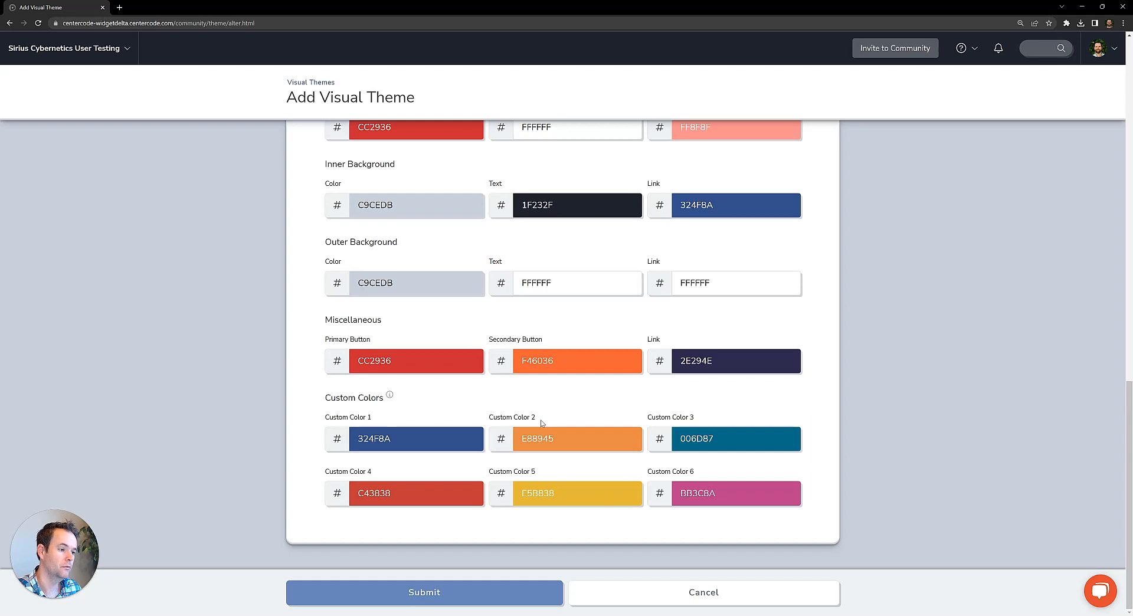
{"action": "left_click_drag", "start_coordinate": [372, 417], "coordinate": [320, 419]}
{"action": "left_click", "coordinate": [399, 412]}
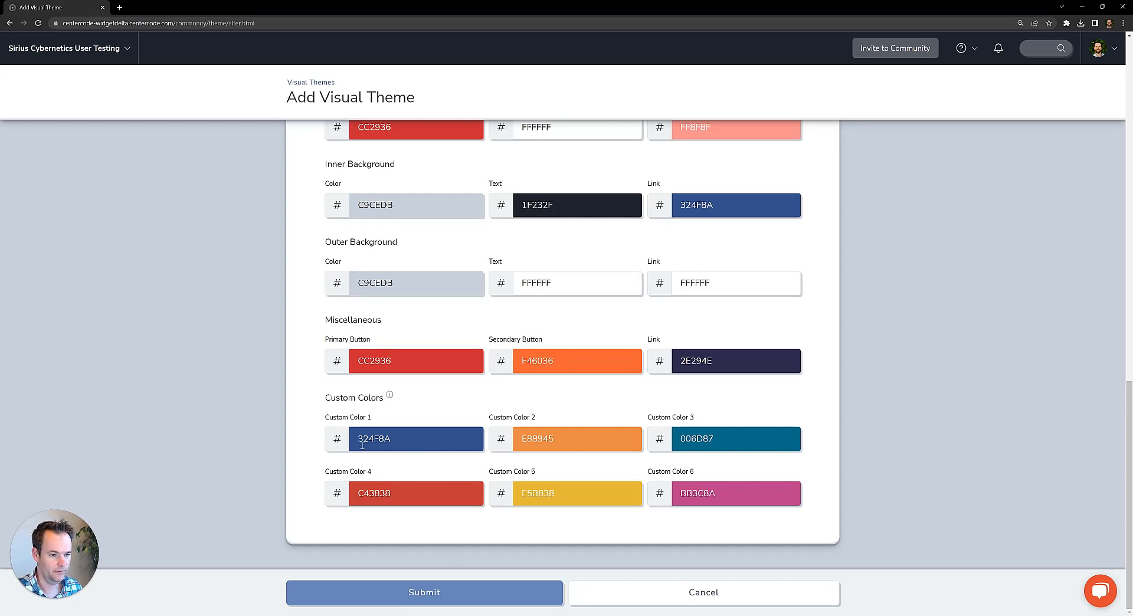
{"action": "left_click", "coordinate": [407, 597]}
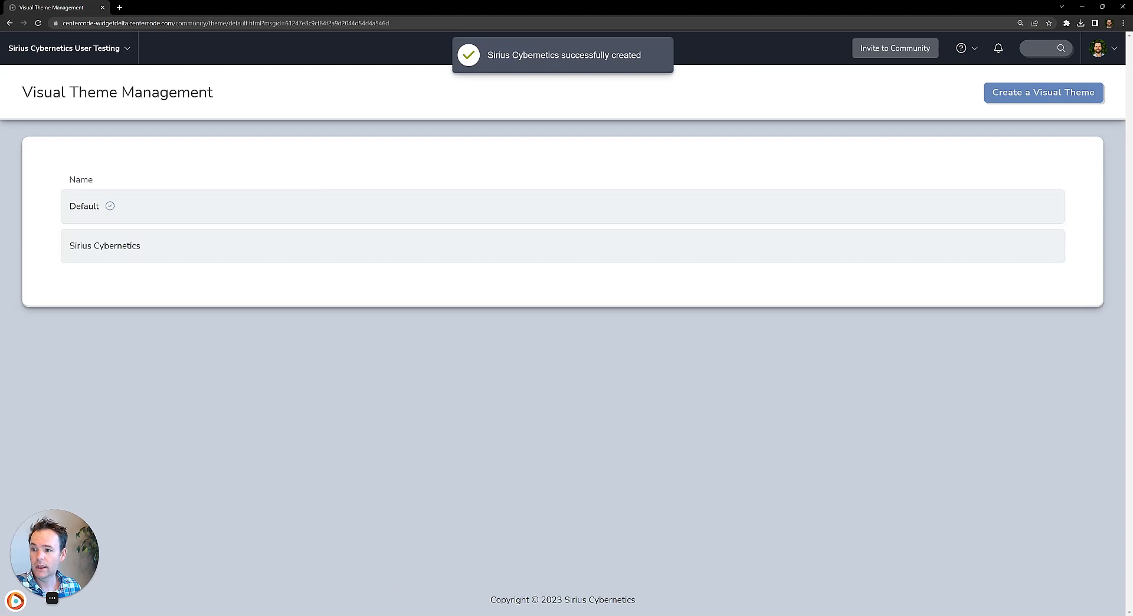
Open the community's basic settings and choose Sirius Cybernetics as the theme.
{"action": "left_click", "coordinate": [27, 58]}
{"action": "mouse_move", "coordinate": [65, 256]}
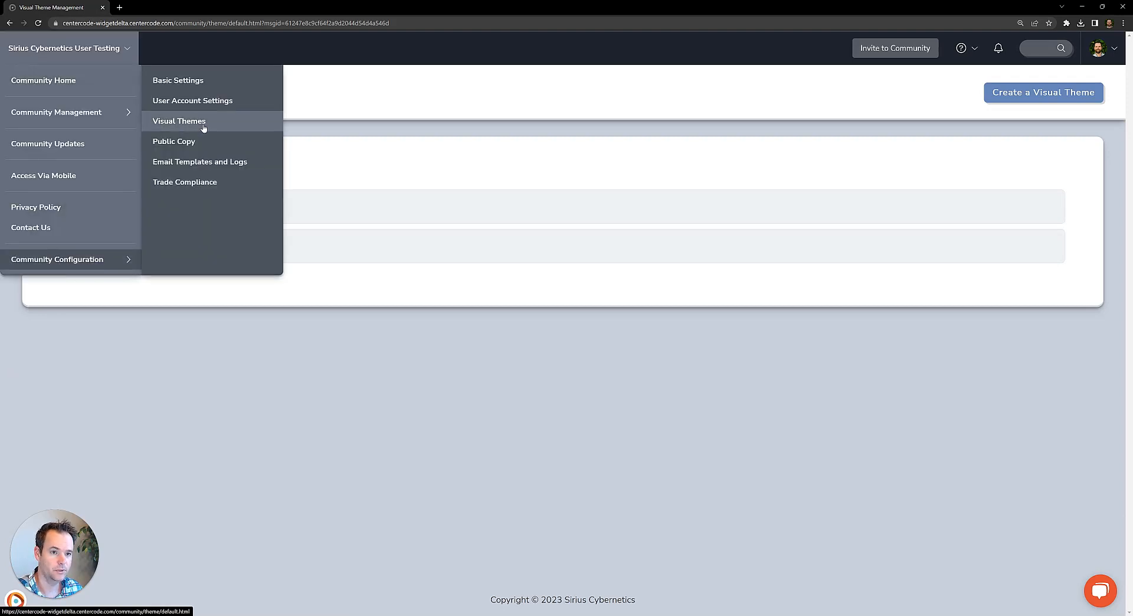
{"action": "left_click", "coordinate": [198, 84]}
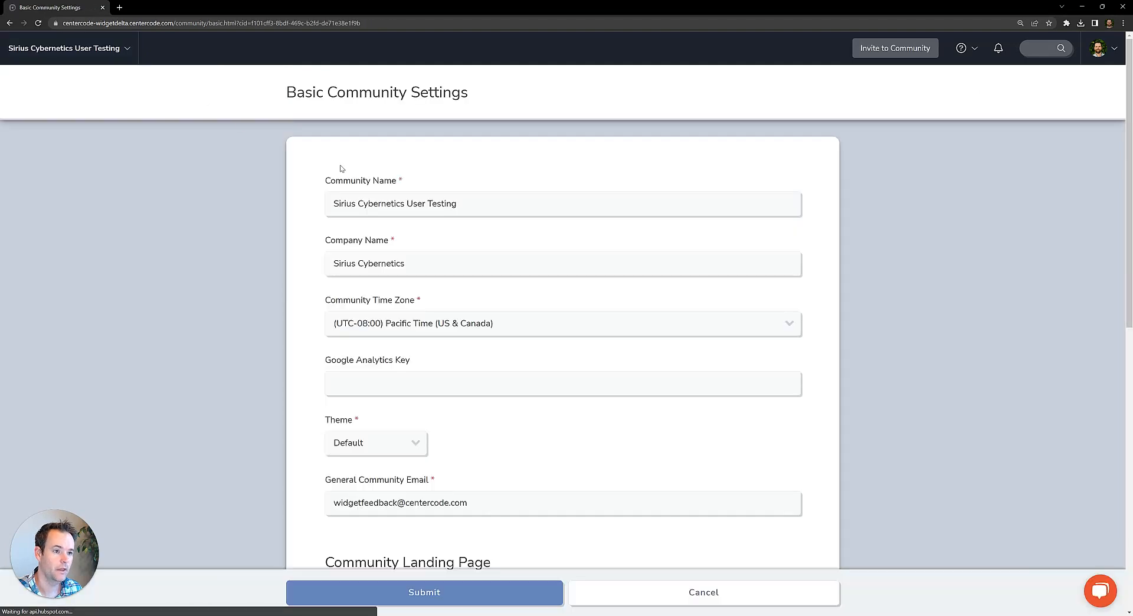
{"action": "scroll", "coordinate": [413, 396], "scroll_direction": "down", "scroll_amount": 2}
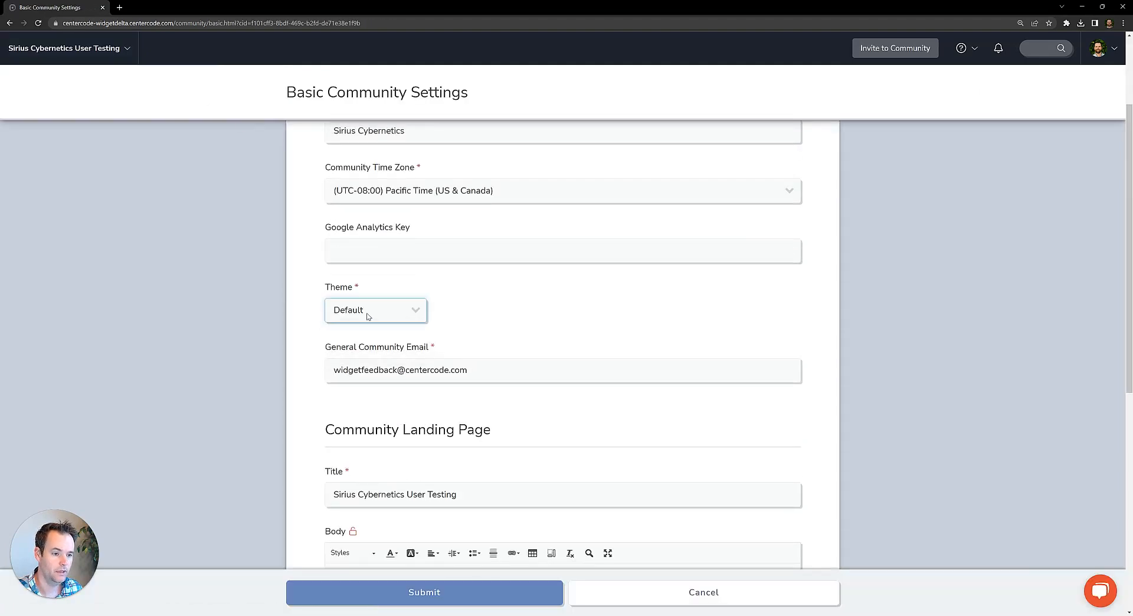
{"action": "left_click", "coordinate": [367, 313]}
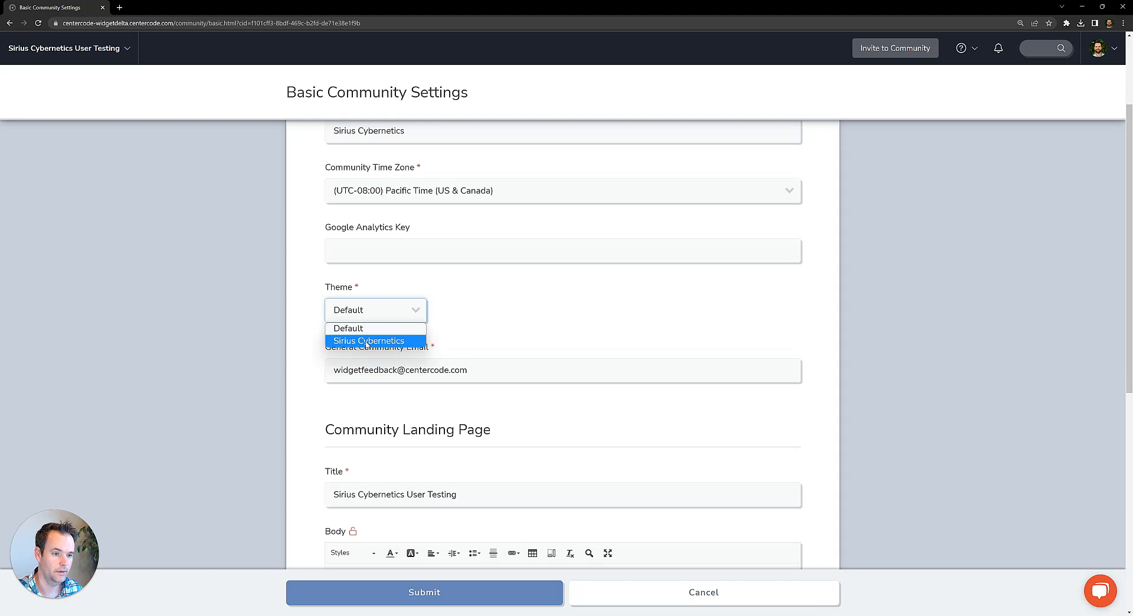
{"action": "left_click", "coordinate": [367, 341]}
Replace the community landing page's body text with the copied Lorem ipsum paragraph.
{"action": "scroll", "coordinate": [516, 297], "scroll_direction": "down", "scroll_amount": 2}
{"action": "scroll", "coordinate": [516, 296], "scroll_direction": "down", "scroll_amount": 2}
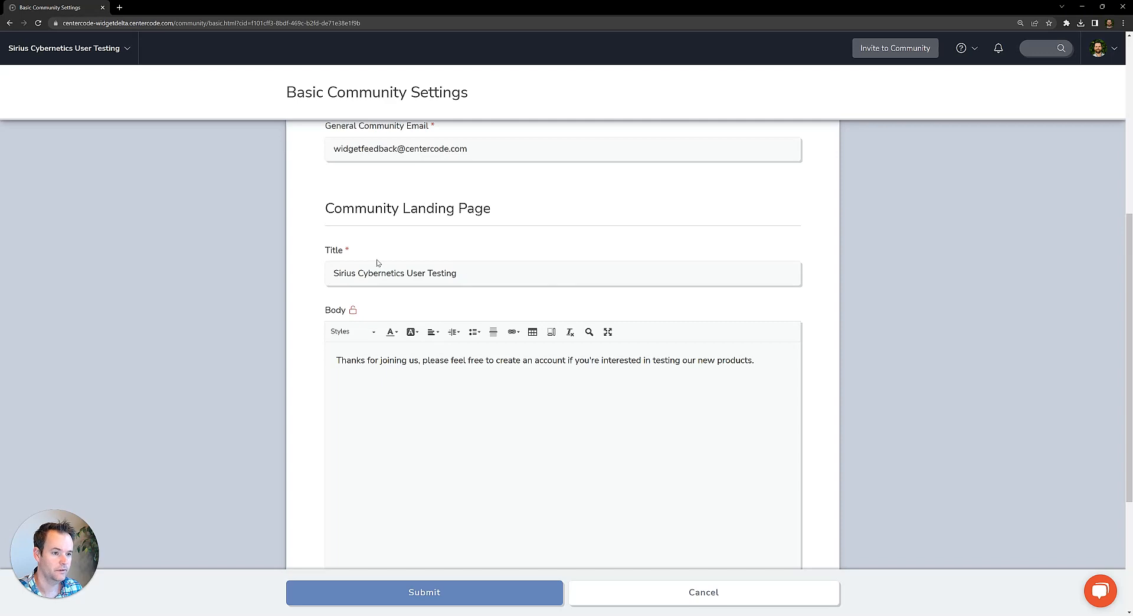
{"action": "scroll", "coordinate": [688, 337], "scroll_direction": "down", "scroll_amount": 2}
{"action": "left_click_drag", "start_coordinate": [756, 286], "coordinate": [303, 273]}
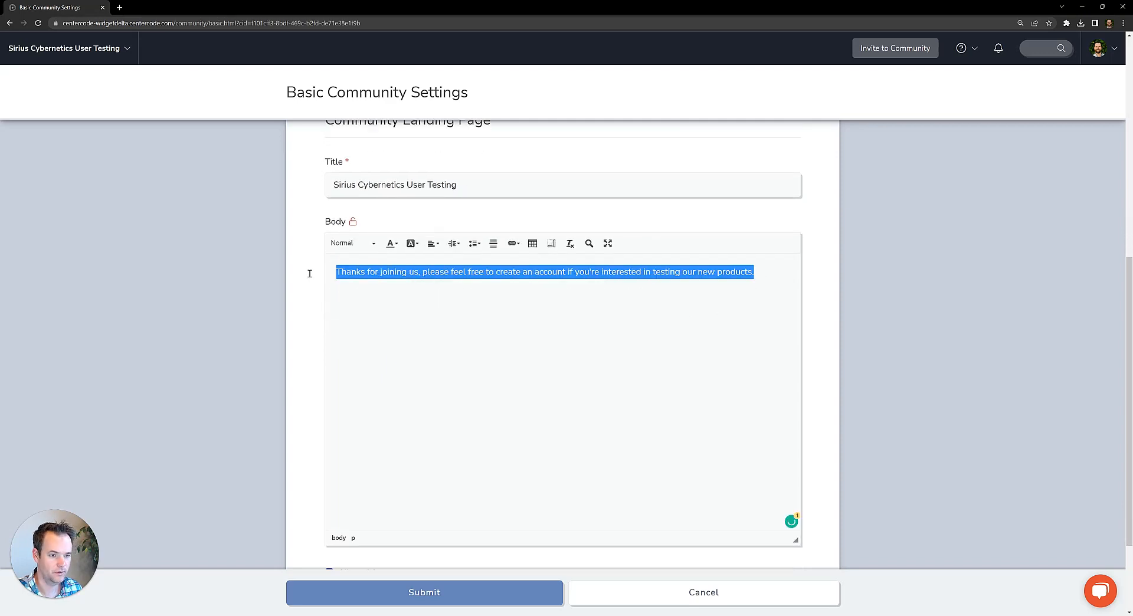
{"action": "type", "text": "Lorem ipsum dolor sit amet, consectetur adipiscing elit, sed do eiusmod tempor incididunt ut labore et dolore magna aliqua. Ut enim ad minim veniam, quis nostrud exercitation ullamco laboris nisi ut aliquip ex ea commodo consequat. Duis aute irure dolor in reprehenderit in voluptate velit esse cillum dolore eu fugiat nulla pariatur. Excepteur sint occaecat cupidatat non proident, sunt in culpa qui officia deserunt mollit anim id est laborum."}
Review the visitor access options below the landing page body and submit the basic community settings.
{"action": "scroll", "coordinate": [927, 293], "scroll_direction": "down", "scroll_amount": 3}
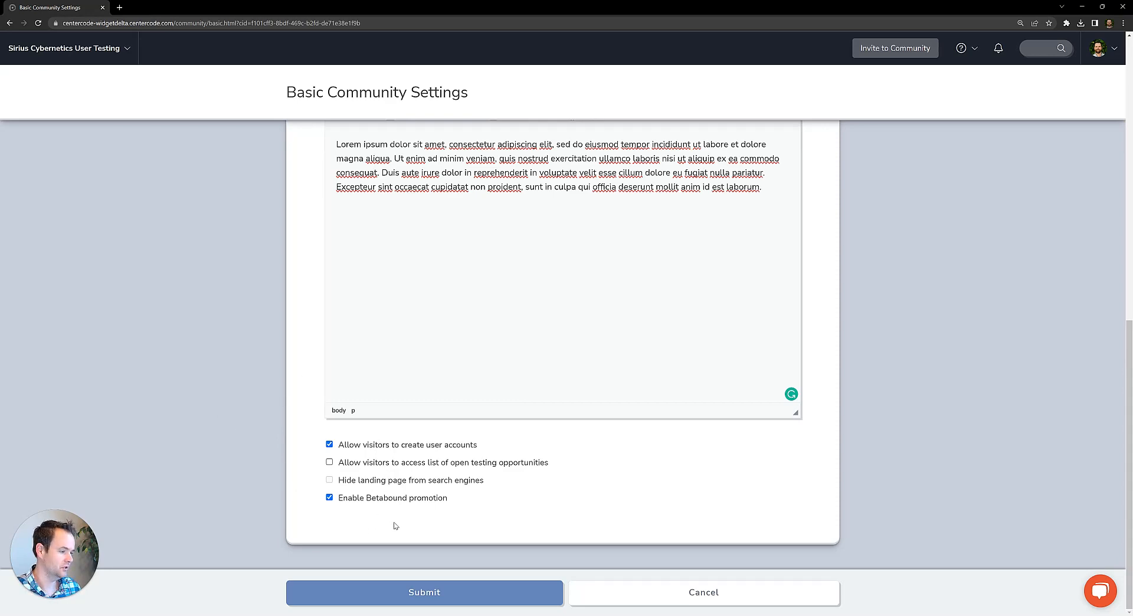
{"action": "scroll", "coordinate": [464, 399], "scroll_direction": "up", "scroll_amount": 2}
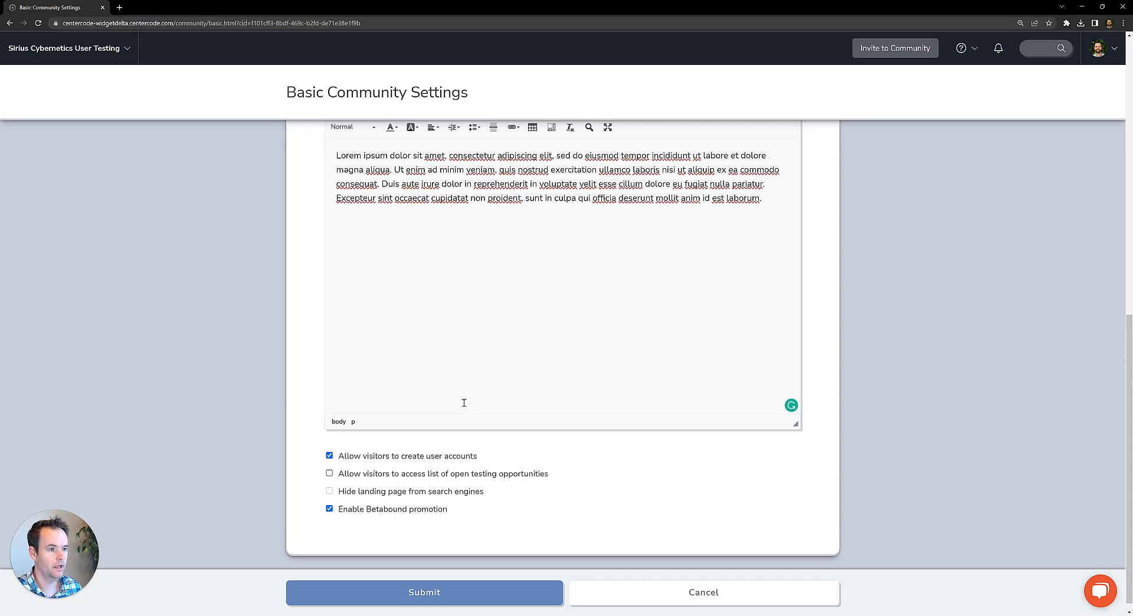
{"action": "scroll", "coordinate": [438, 404], "scroll_direction": "down", "scroll_amount": 2}
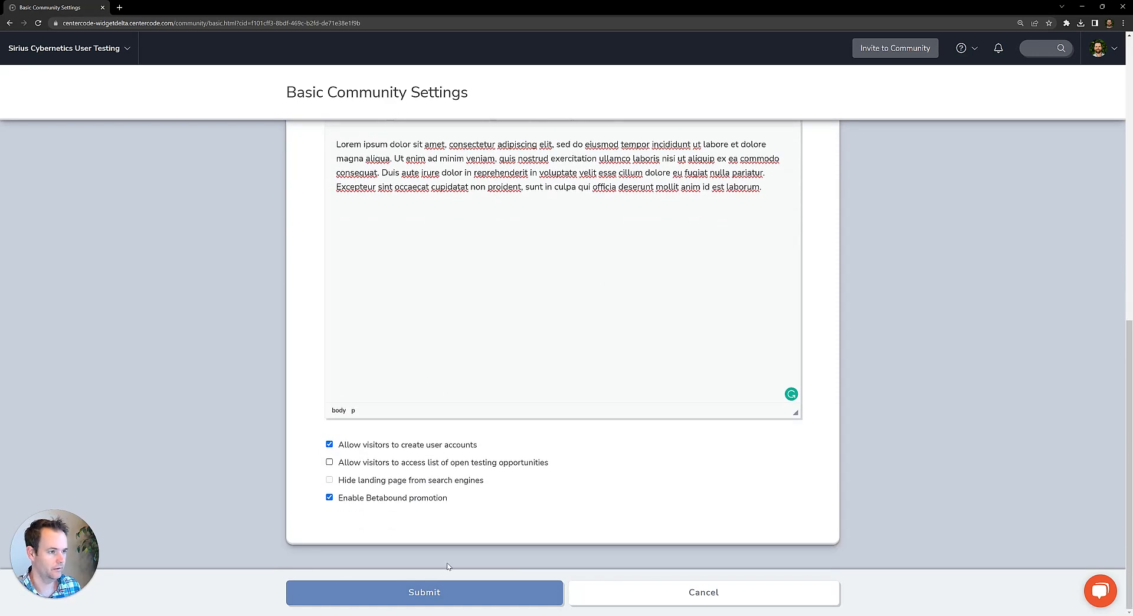
{"action": "left_click", "coordinate": [437, 600]}
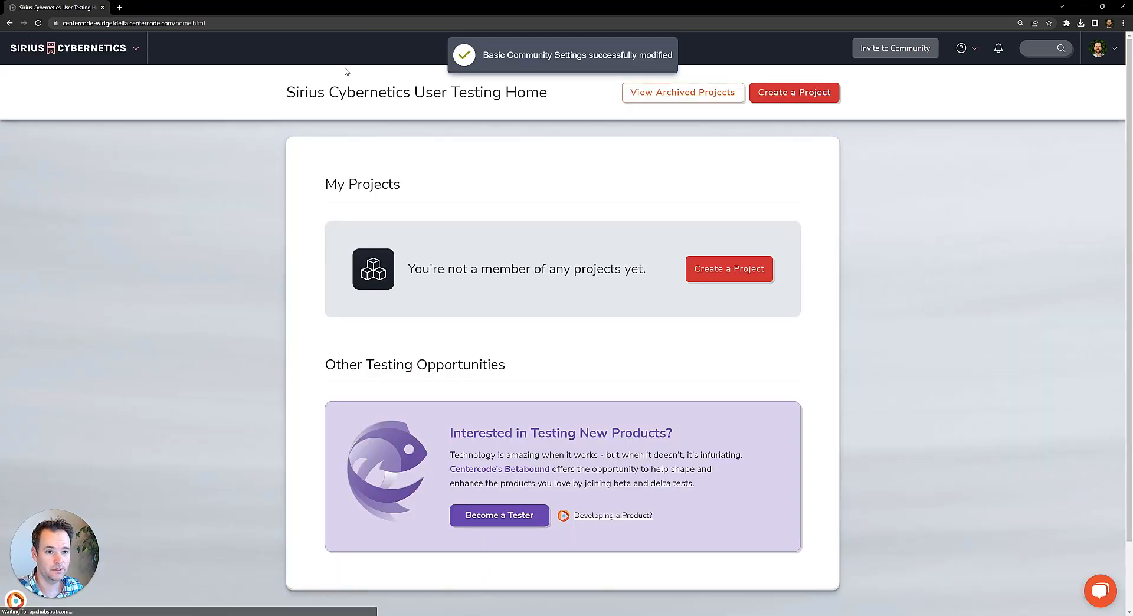
Check the community menu in the new theme and log out to view the public landing page.
{"action": "left_click", "coordinate": [121, 55]}
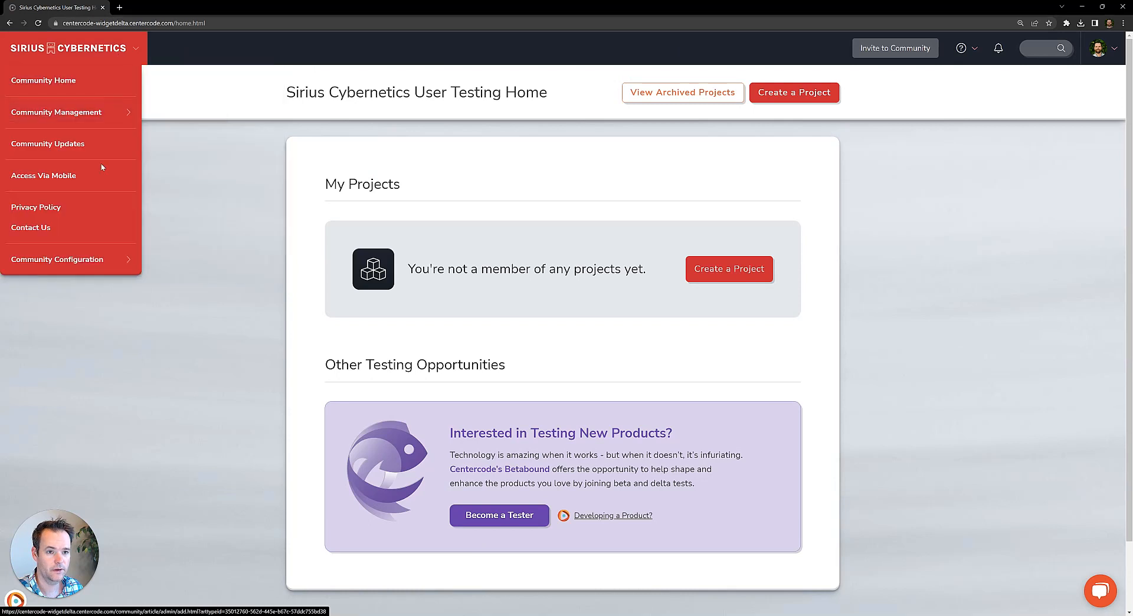
{"action": "left_click", "coordinate": [180, 385]}
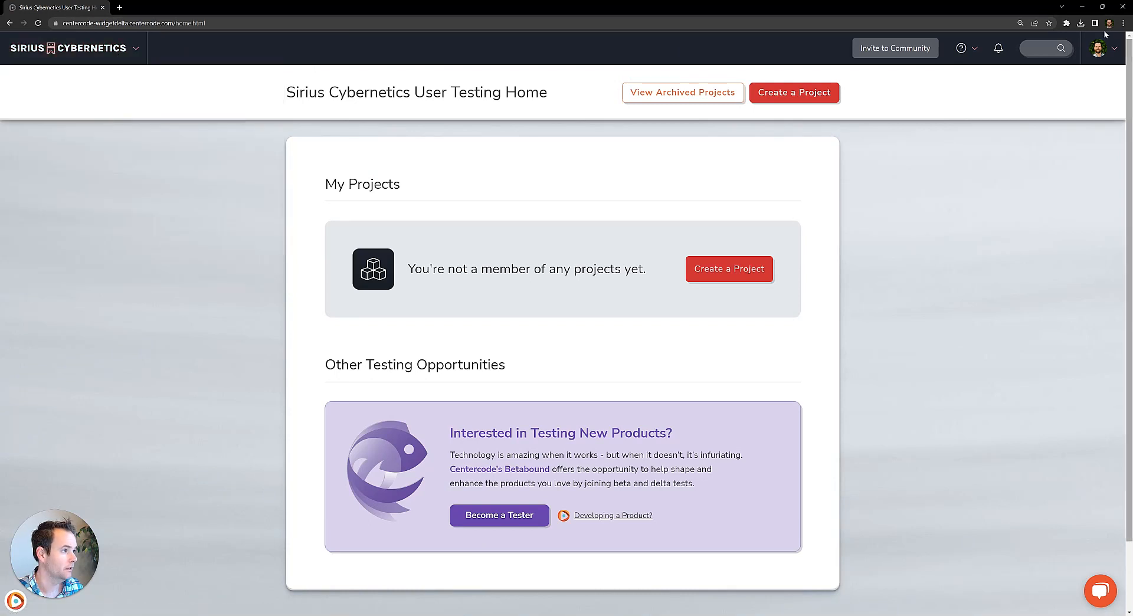
{"action": "left_click", "coordinate": [1115, 54]}
{"action": "left_click", "coordinate": [1040, 201]}
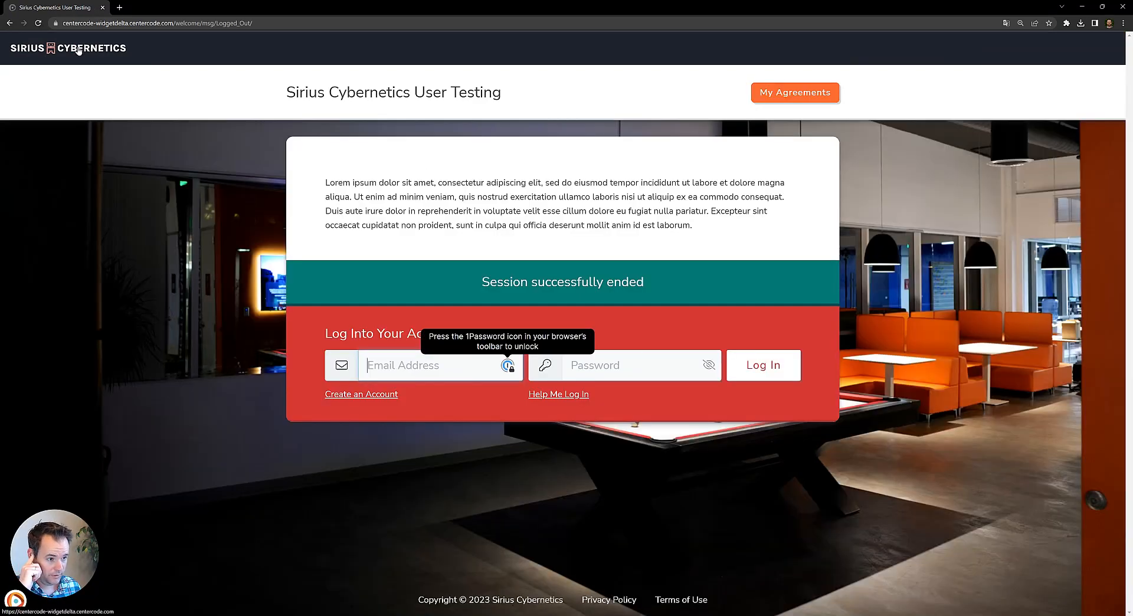
{"action": "left_click", "coordinate": [78, 50]}
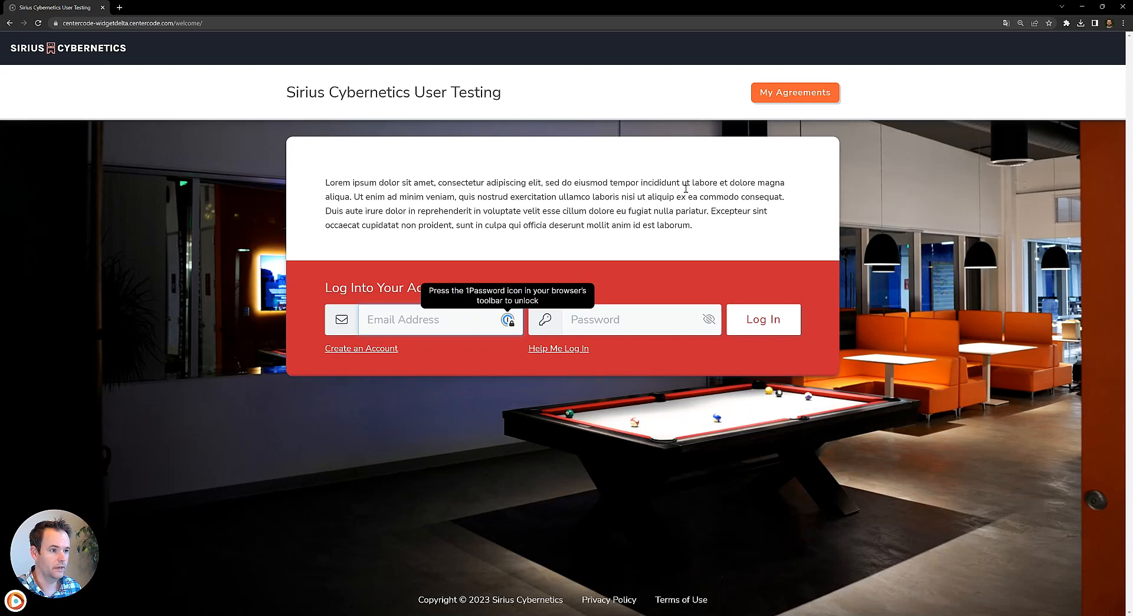
{"action": "left_click", "coordinate": [701, 236]}
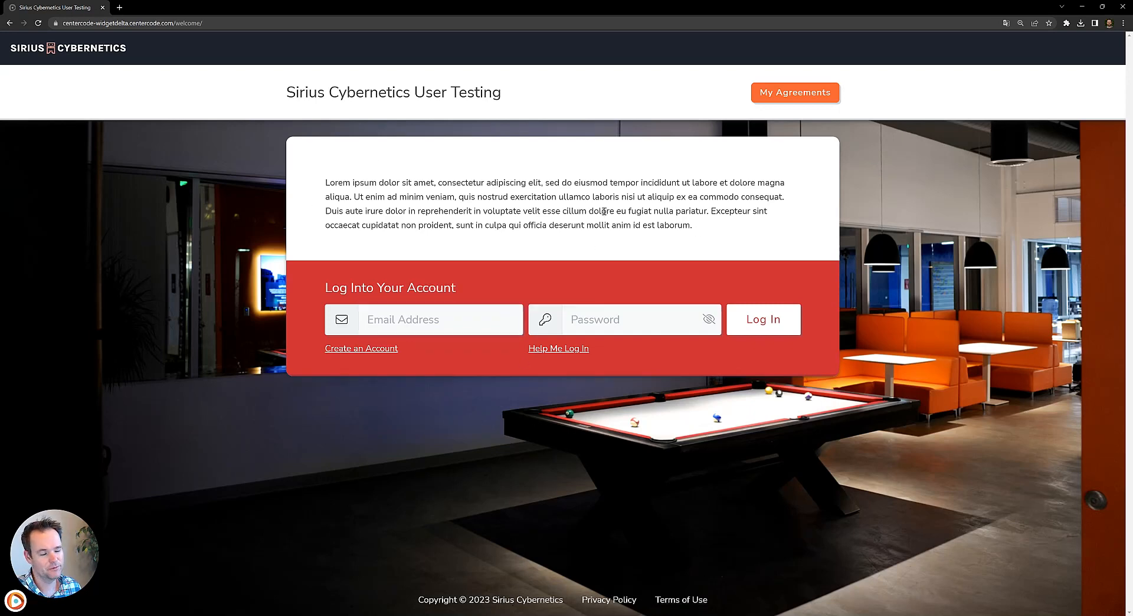
Log back into the community with the account's login name and password.
{"action": "left_click", "coordinate": [440, 320]}
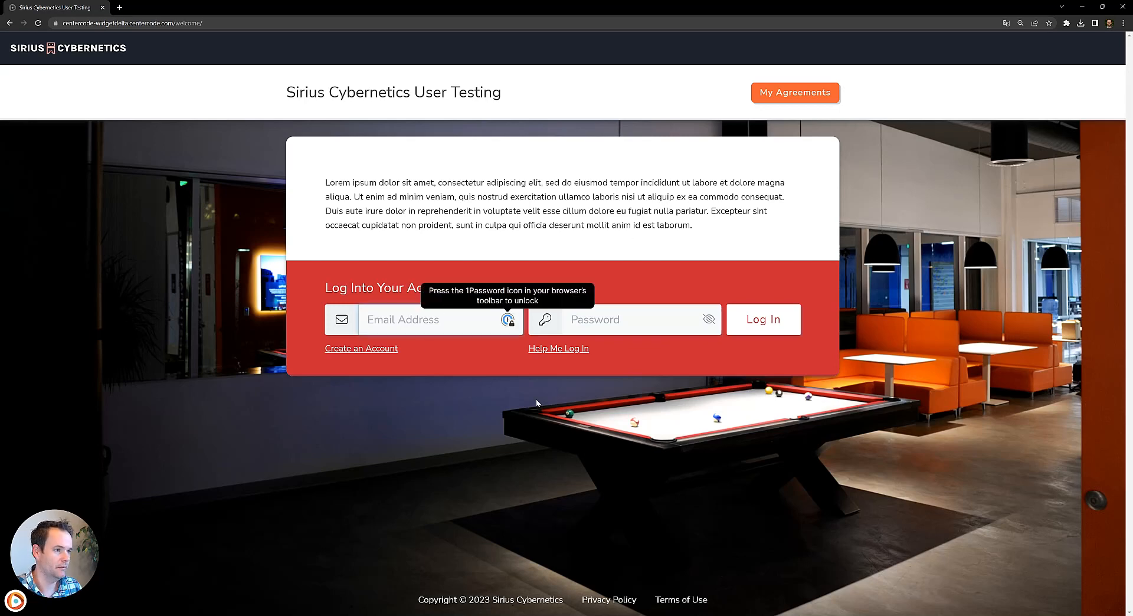
{"action": "type", "text": "robcc"}
{"action": "key", "text": "Tab"}
{"action": "type", "text": "****"}
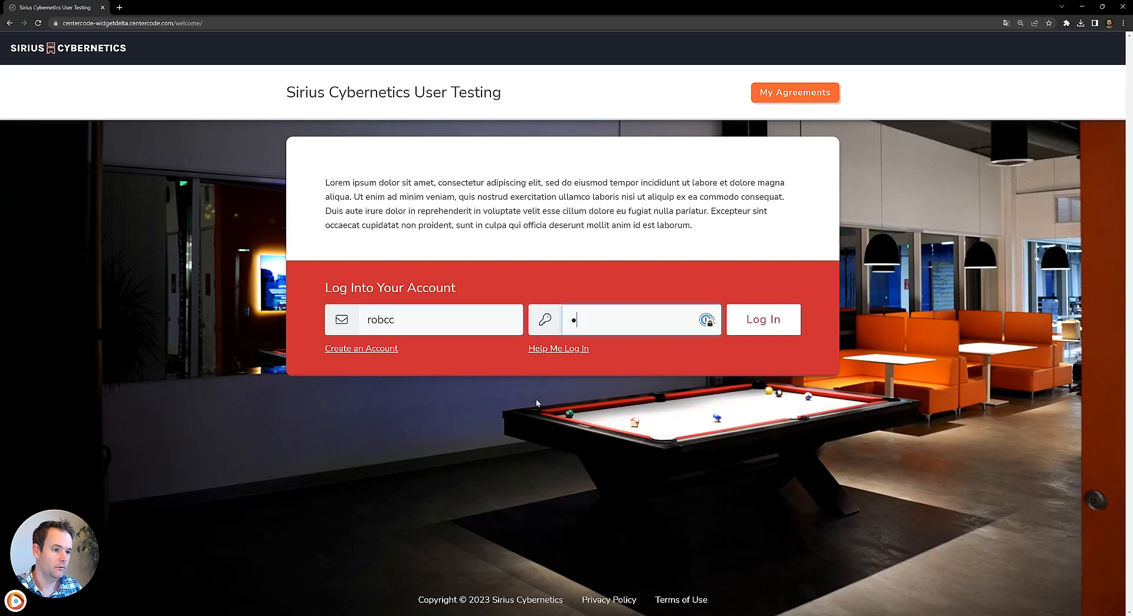
{"action": "type", "text": "*******"}
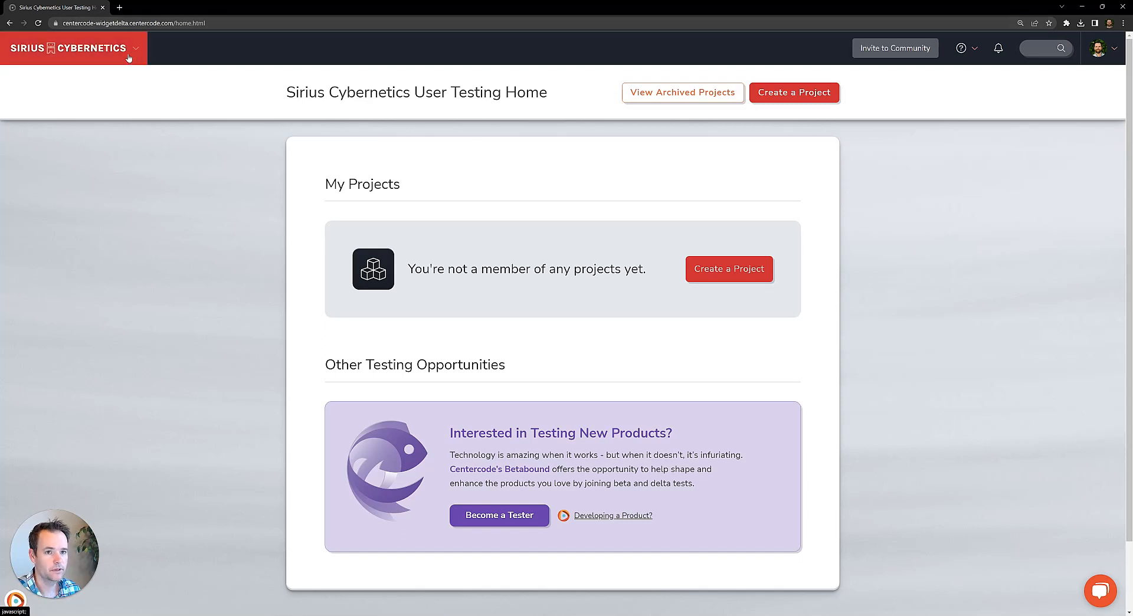
Open the Privacy Policy page for editing from the community's public copy management.
{"action": "left_click", "coordinate": [129, 57]}
{"action": "left_click", "coordinate": [111, 259]}
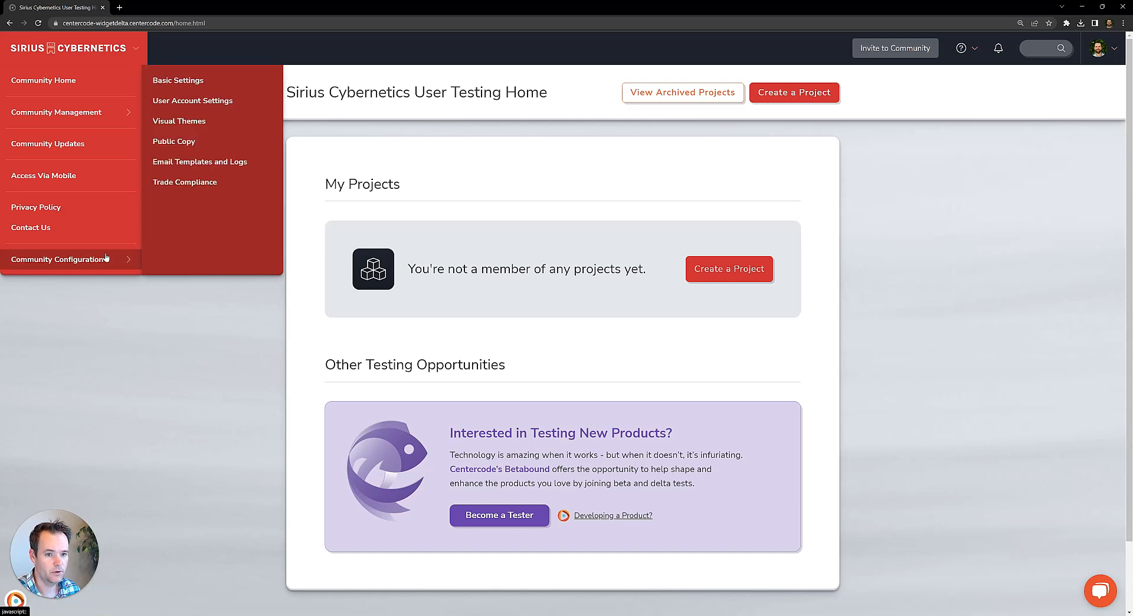
{"action": "left_click", "coordinate": [193, 140]}
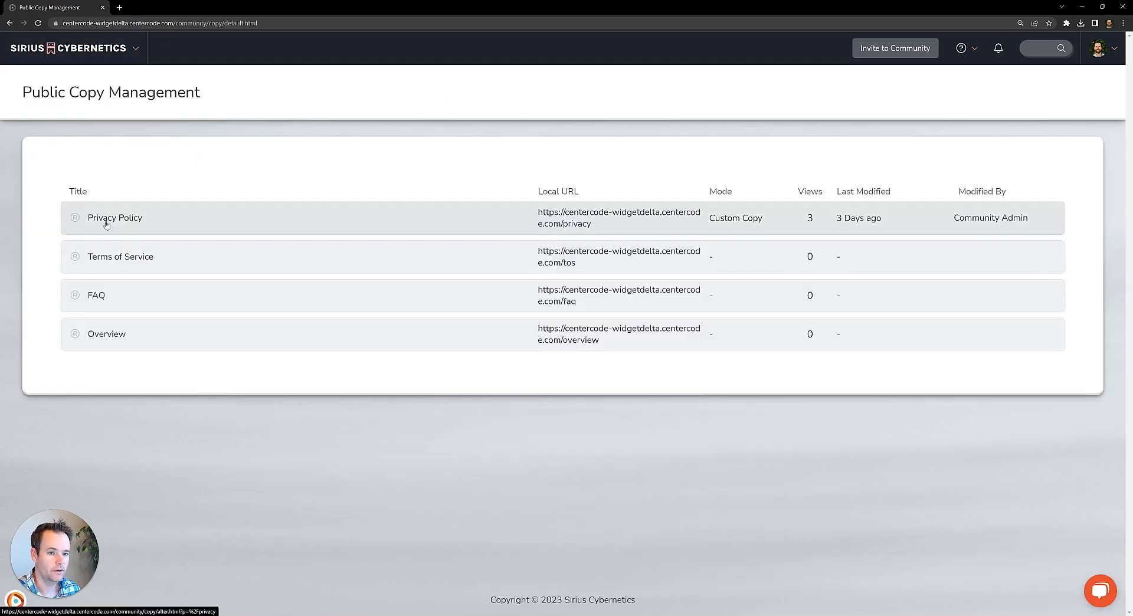
{"action": "left_click", "coordinate": [107, 223]}
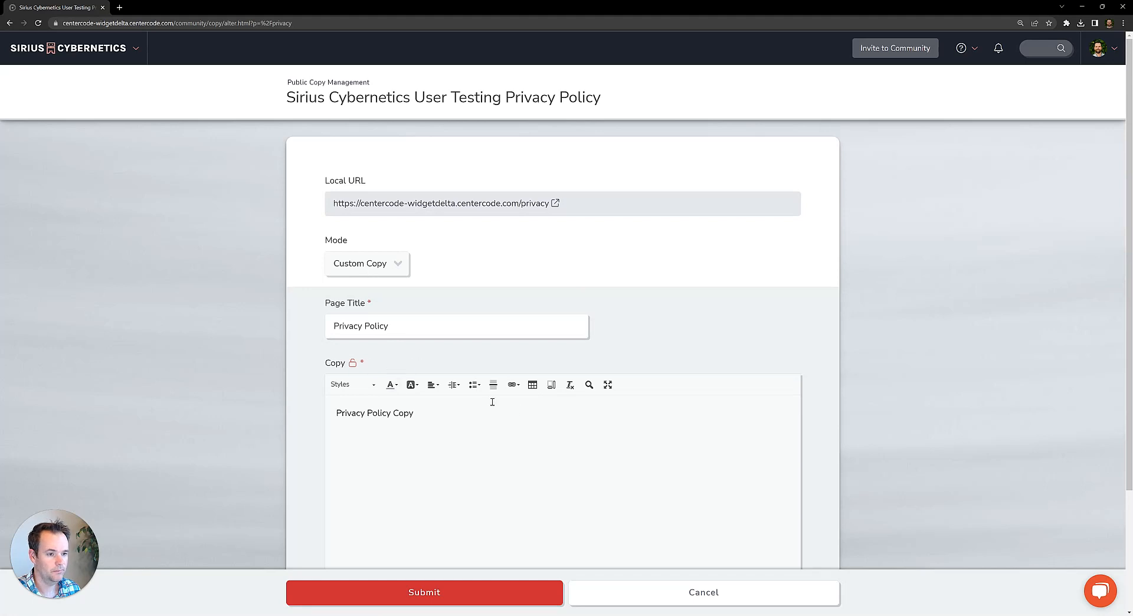
Review the Privacy Policy's custom copy and change the page's mode to Redirect.
{"action": "scroll", "coordinate": [492, 402], "scroll_direction": "down", "scroll_amount": 1}
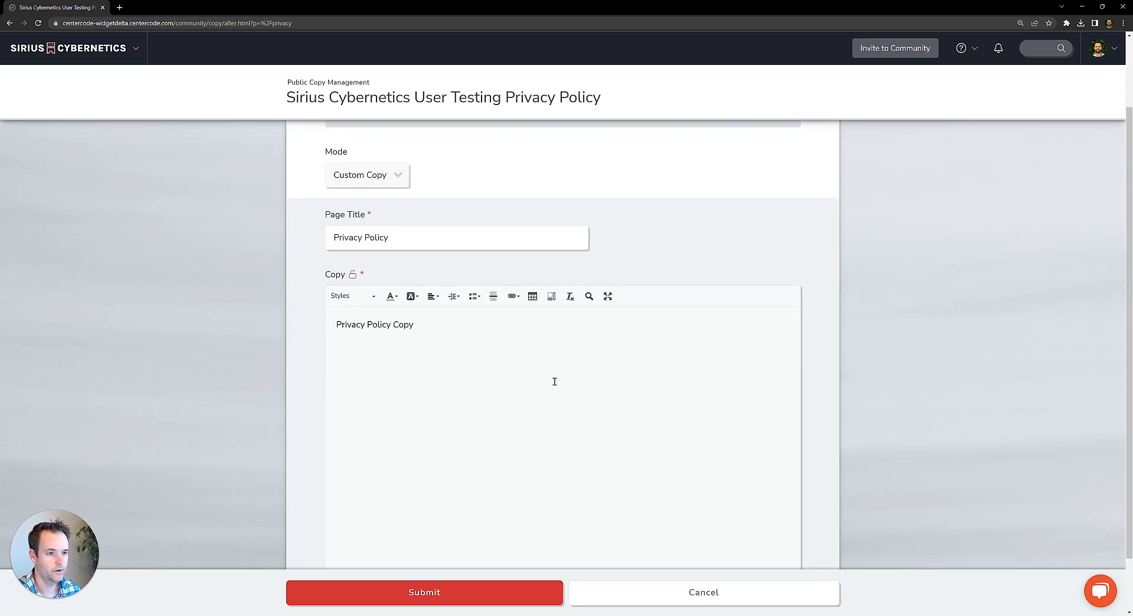
{"action": "left_click_drag", "start_coordinate": [480, 344], "coordinate": [366, 325]}
{"action": "left_click", "coordinate": [373, 325]}
{"action": "scroll", "coordinate": [425, 330], "scroll_direction": "up", "scroll_amount": 1}
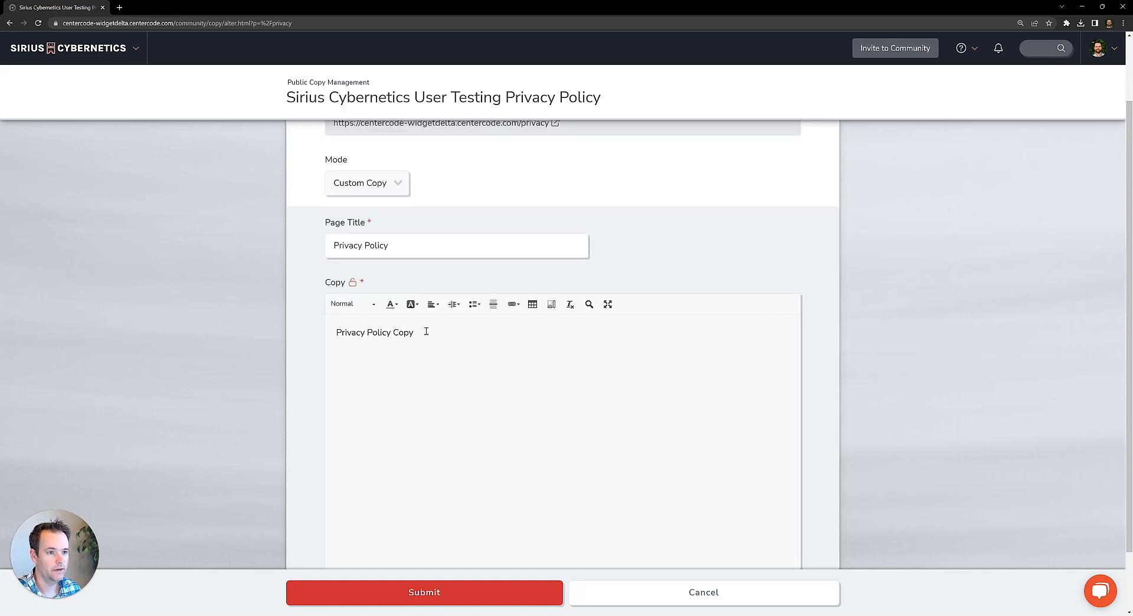
{"action": "left_click", "coordinate": [395, 271]}
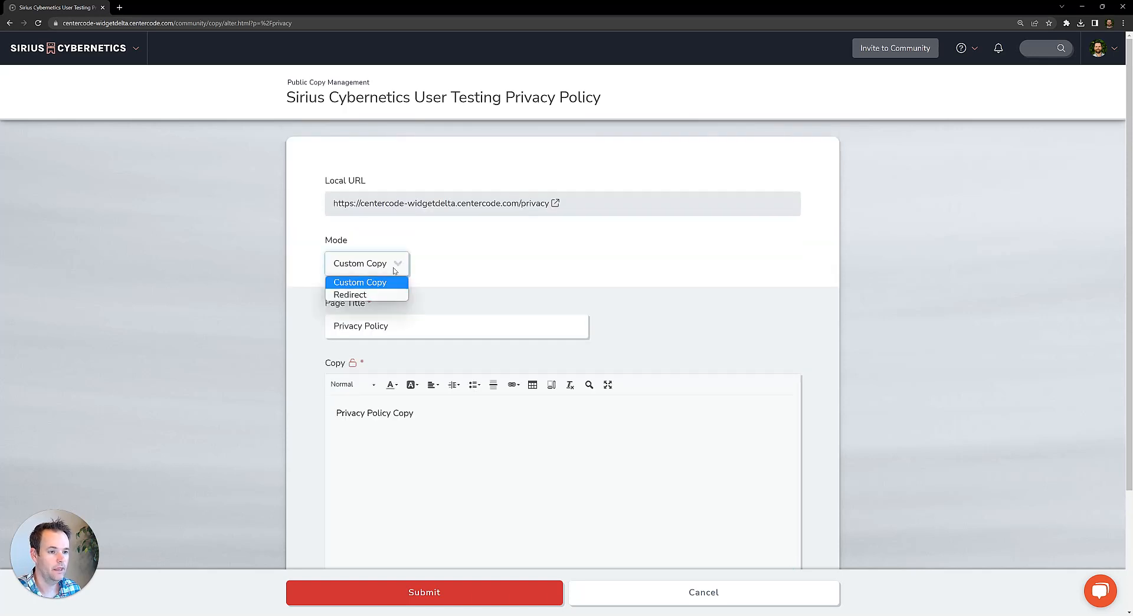
{"action": "left_click", "coordinate": [341, 297]}
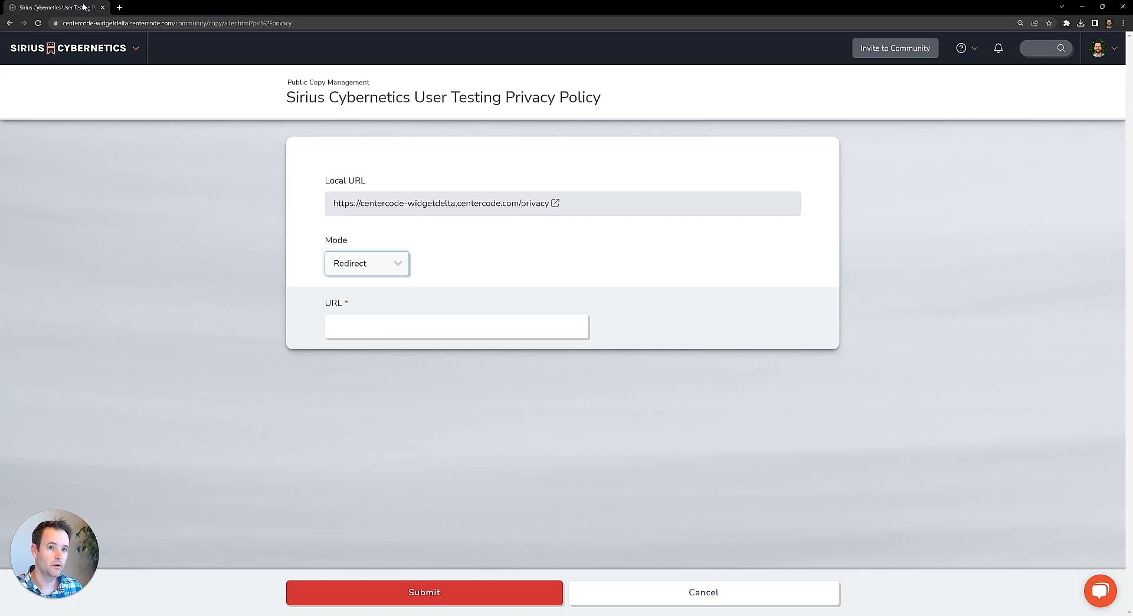
{"action": "left_click", "coordinate": [83, 49]}
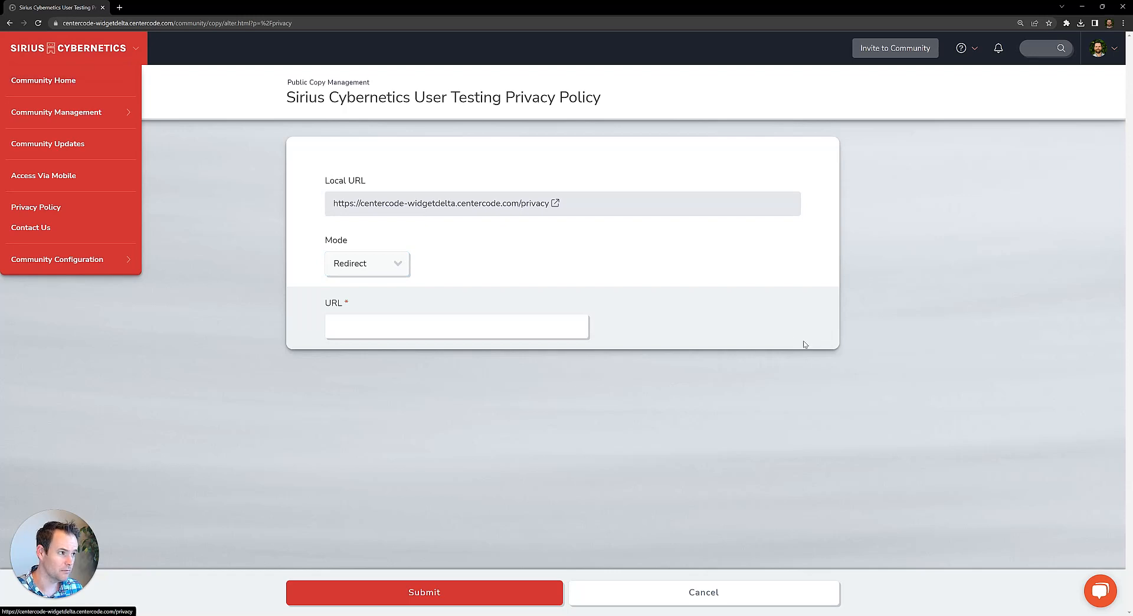
{"action": "left_click", "coordinate": [930, 371]}
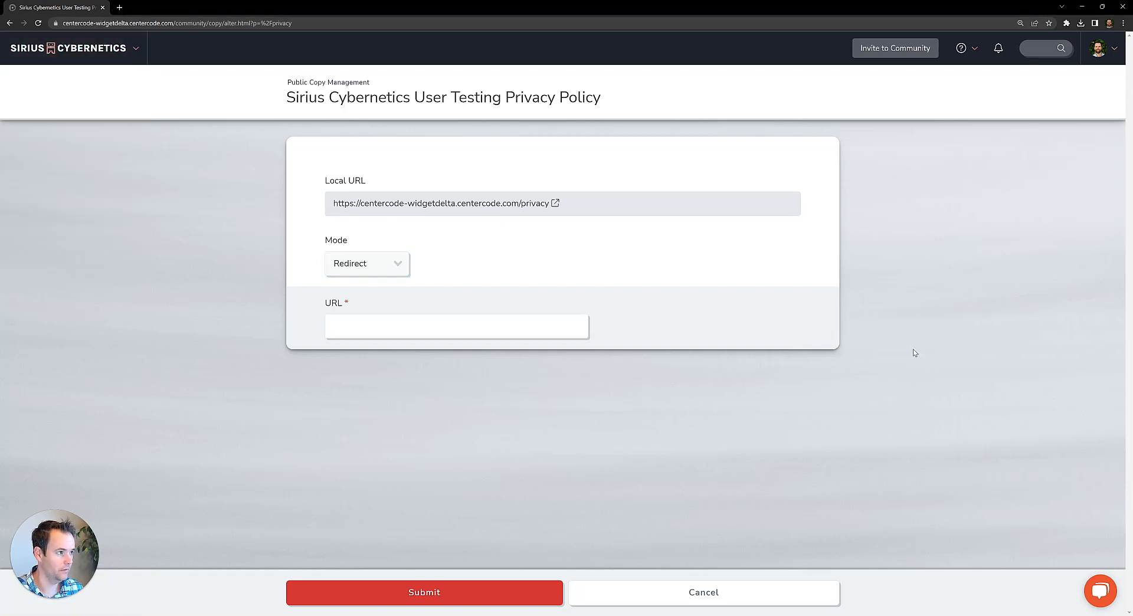